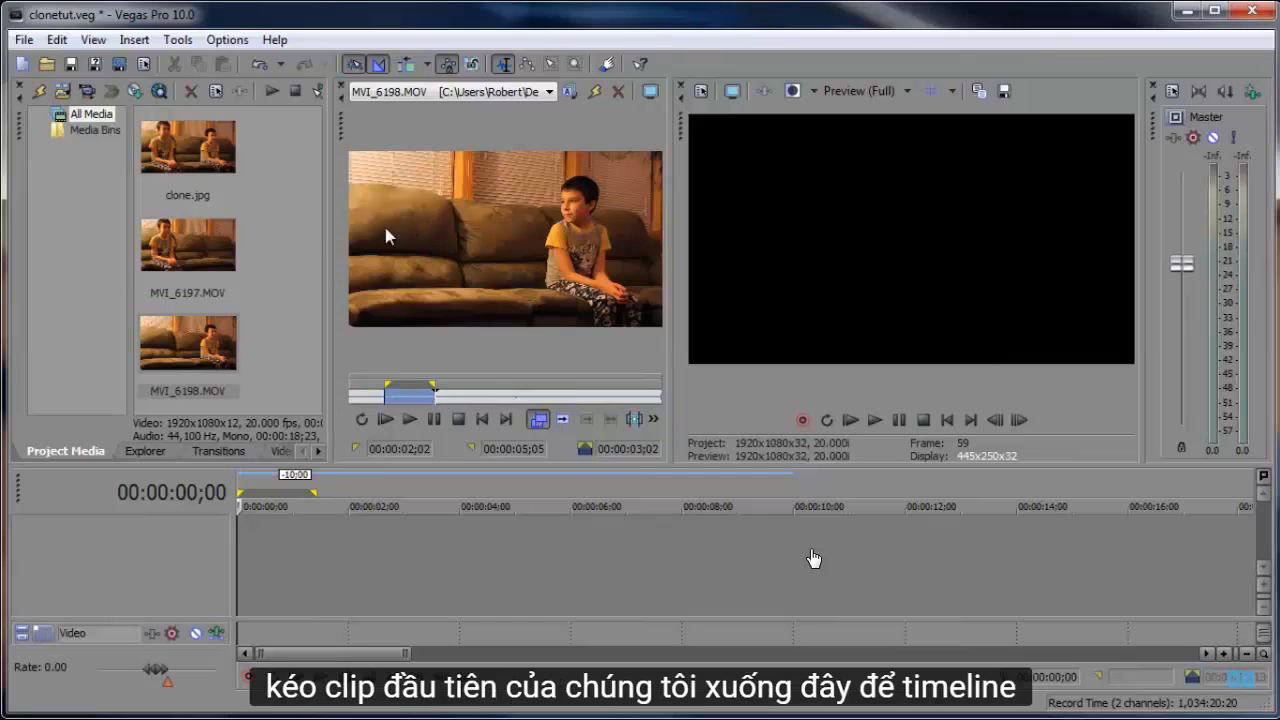
- Add MVI_6197.MOV at the start of the timeline and lower its audio event to silence
drag(197, 256, 243, 557)
drag(466, 468, 468, 295)
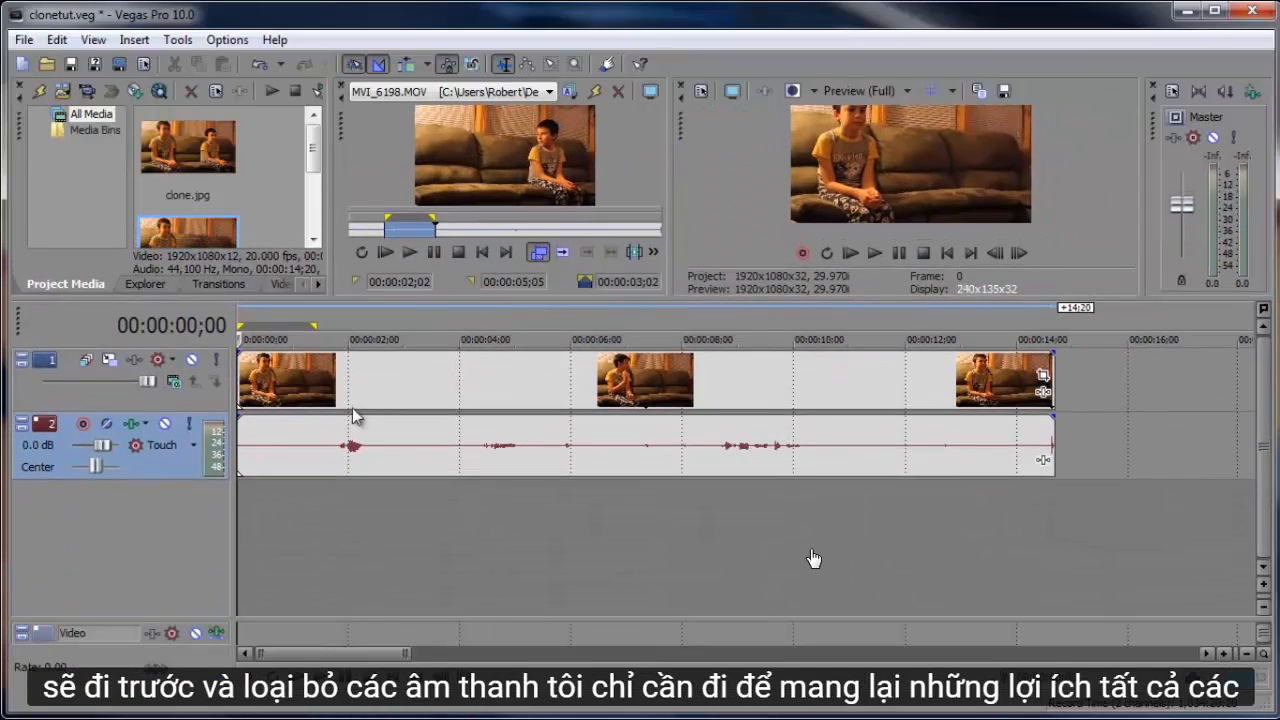
drag(344, 421, 343, 487)
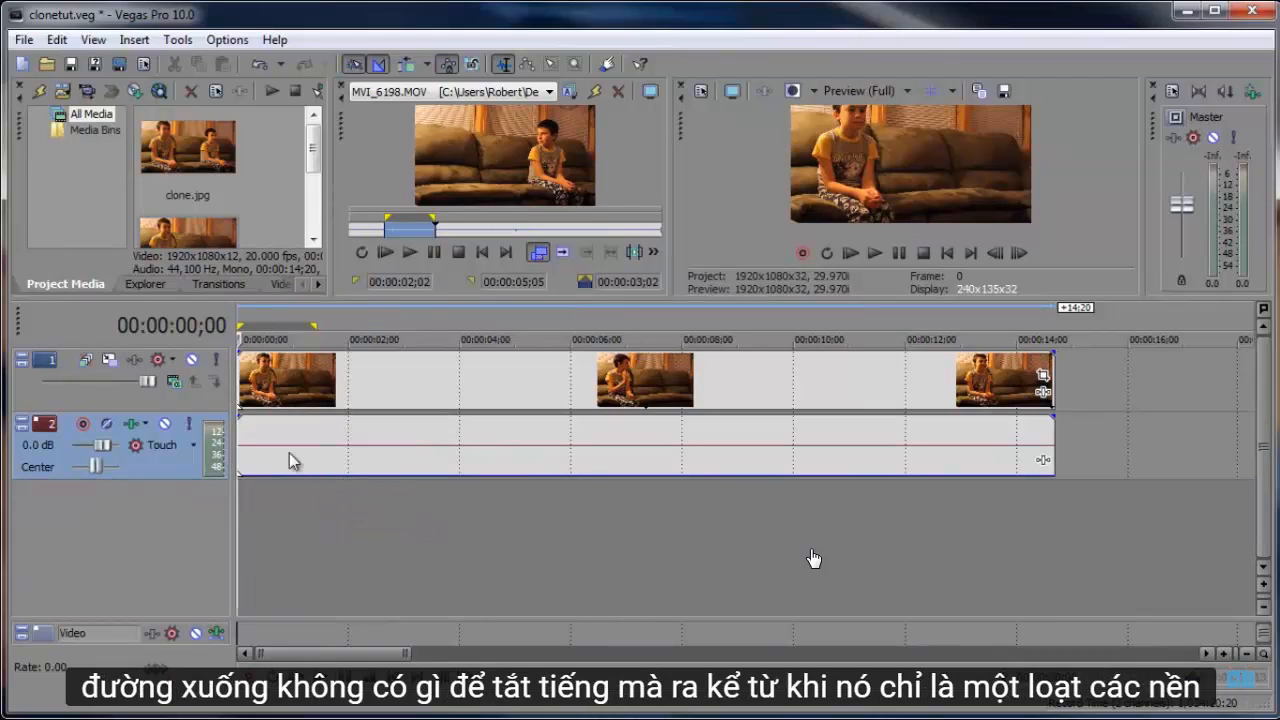
- Trim both ends of the MVI_6197 clip so it starts at the timeline's beginning and lasts about 10 seconds
click(245, 376)
drag(245, 376, 373, 385)
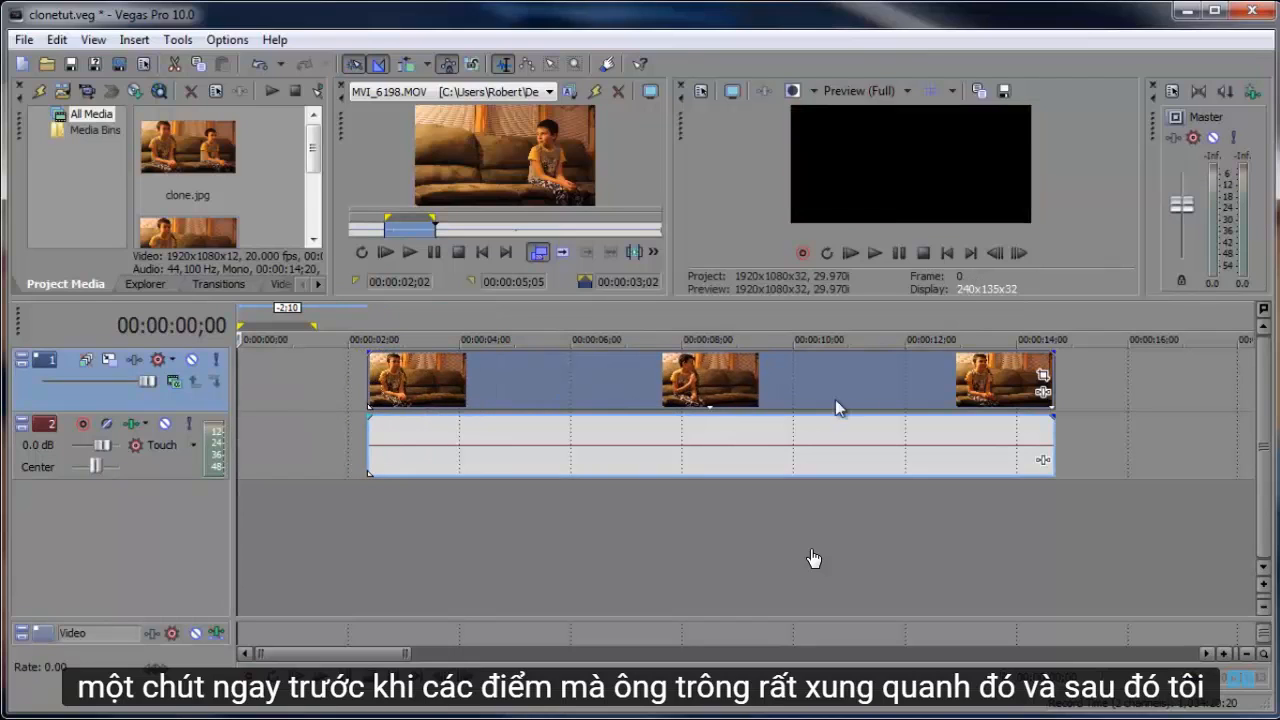
drag(835, 399, 705, 399)
drag(915, 382, 788, 395)
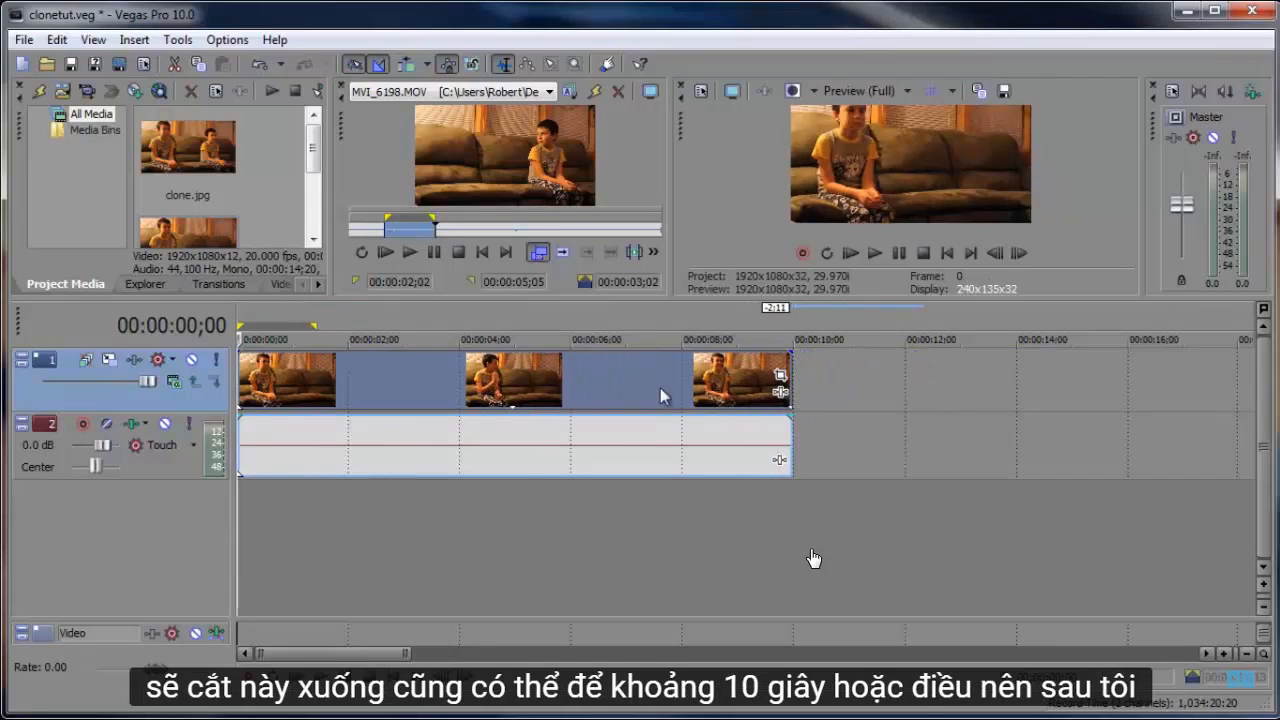
scroll(390, 543, up, 2)
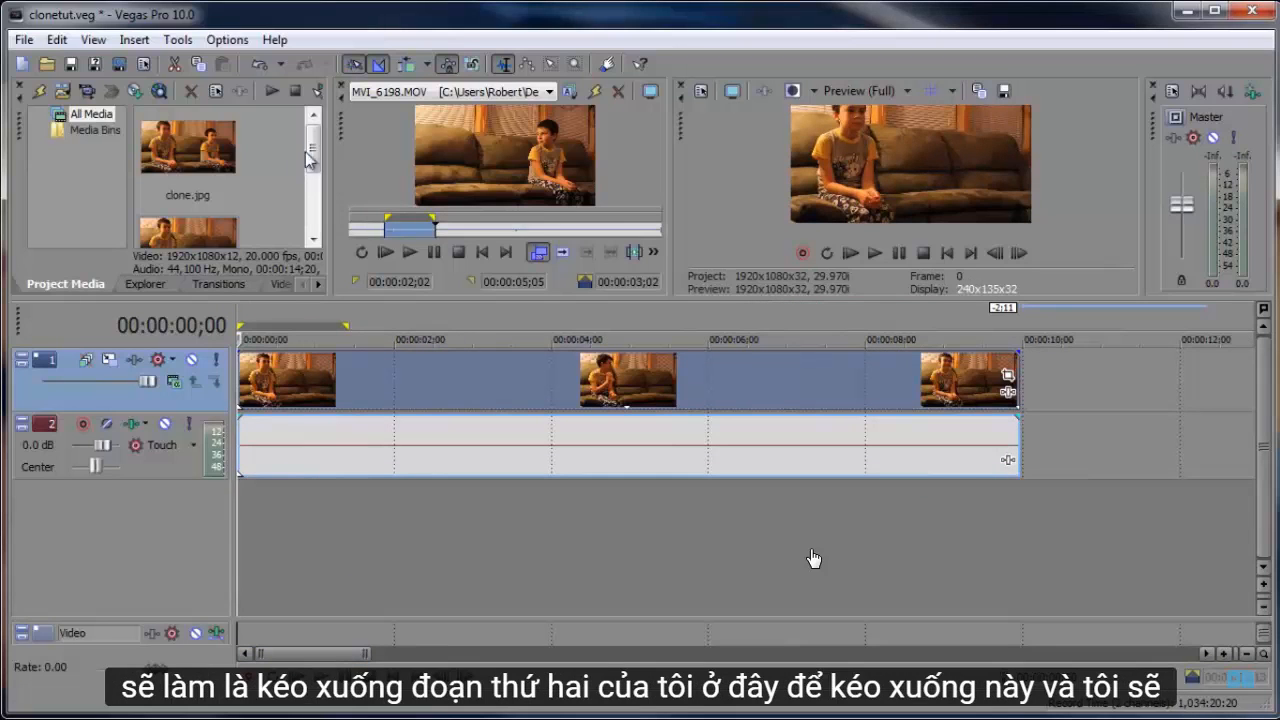
- Add MVI_6198.MOV at the timeline start on new tracks below the first clip, and mute the top video track
scroll(265, 200, down, 4)
drag(190, 195, 215, 514)
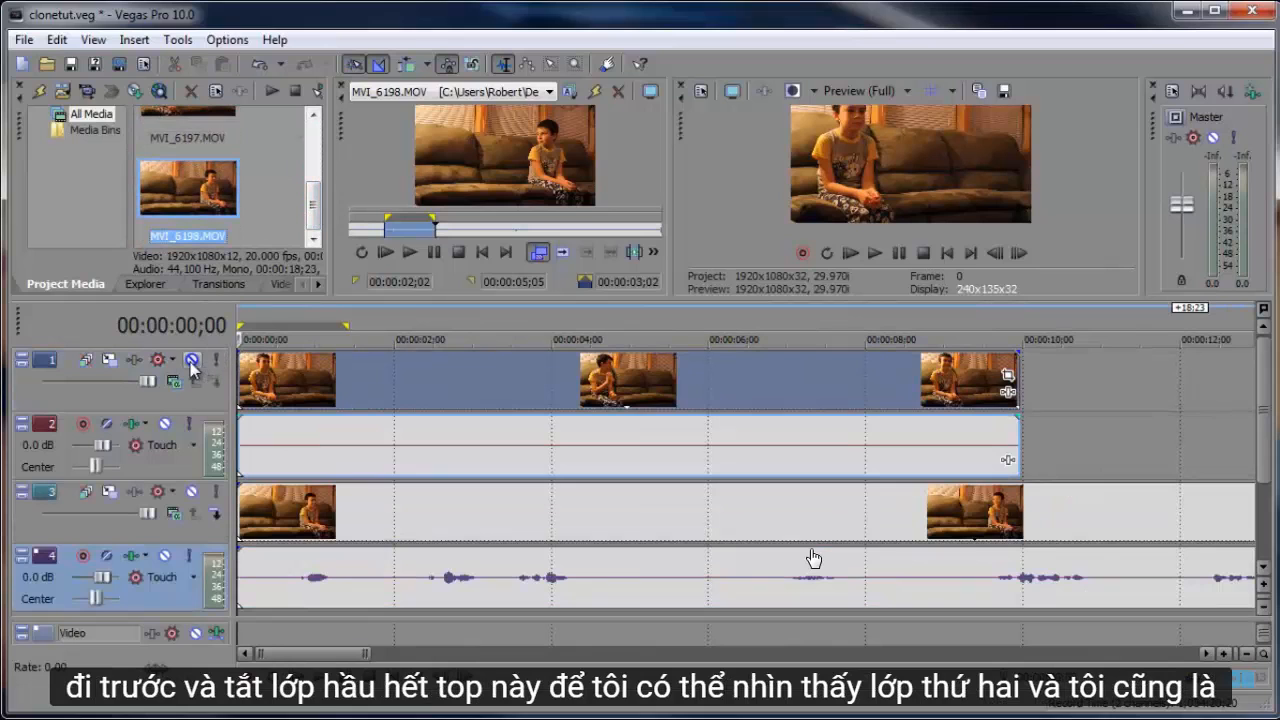
click(192, 361)
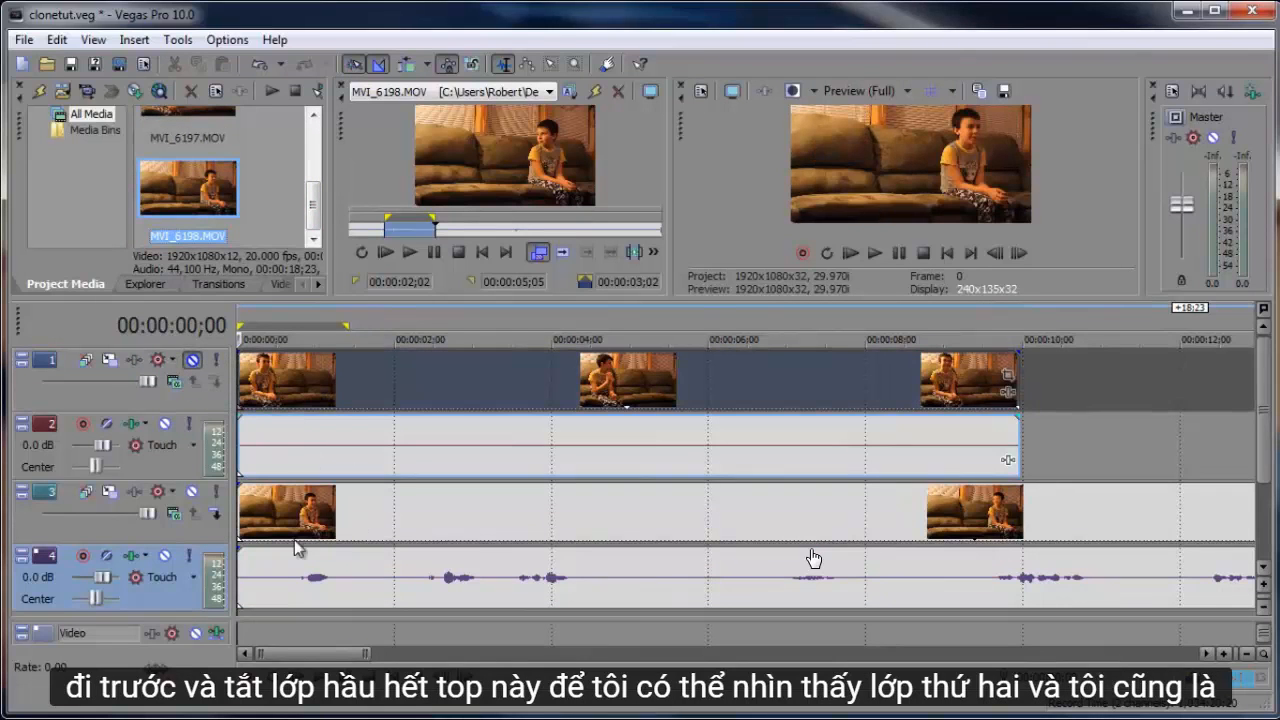
- Trim about 3 seconds off the start of the MVI_6198 clip and move it back to the timeline's beginning
drag(244, 510, 482, 494)
drag(348, 318, 228, 325)
drag(497, 523, 210, 521)
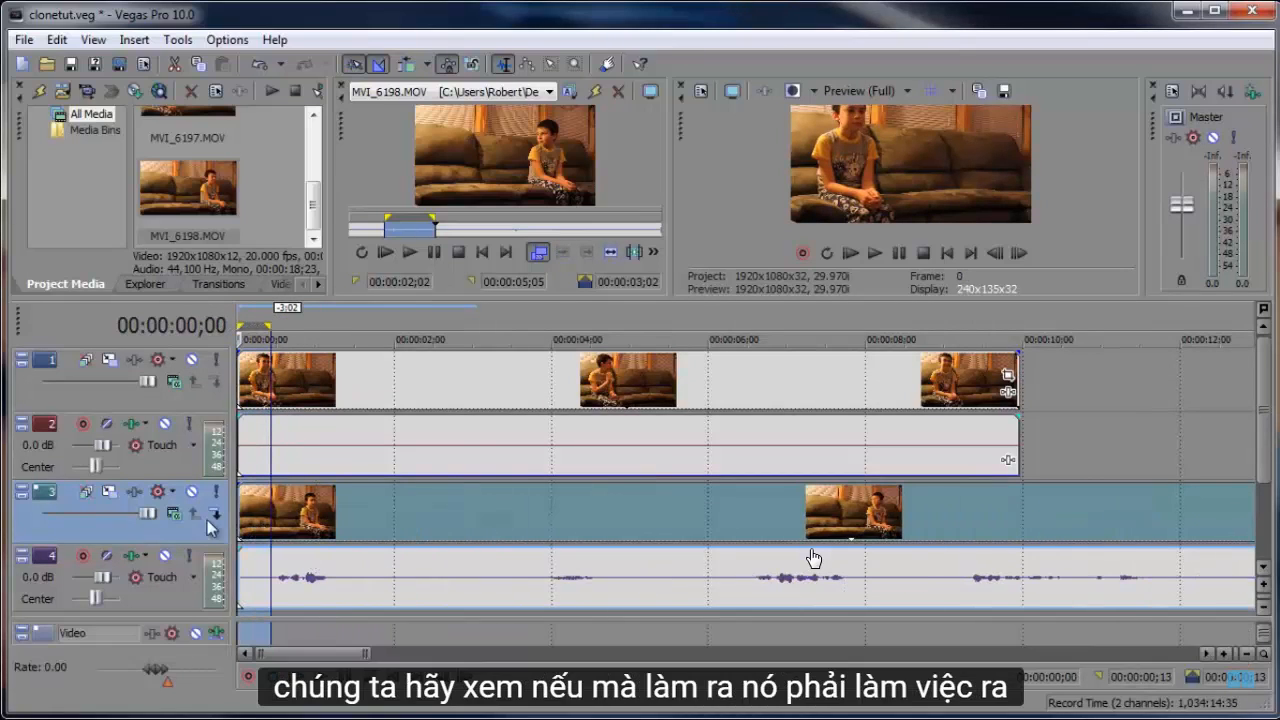
drag(243, 317, 273, 313)
click(192, 360)
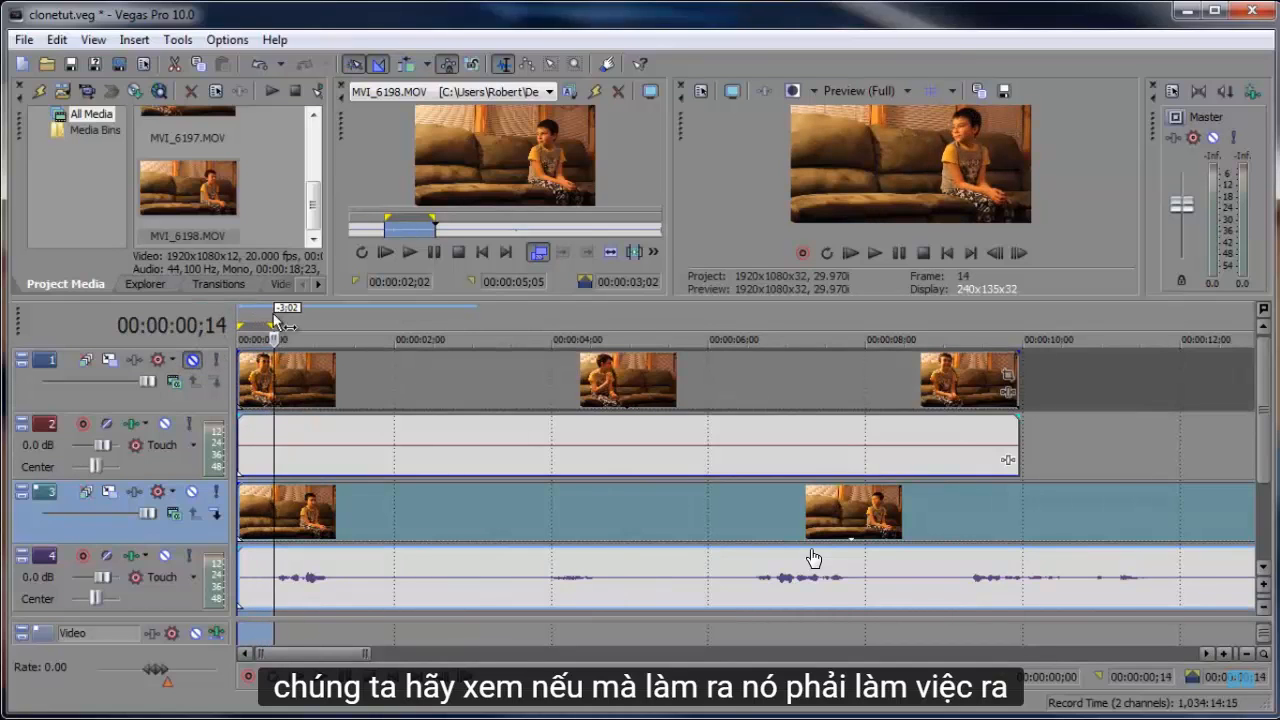
click(277, 319)
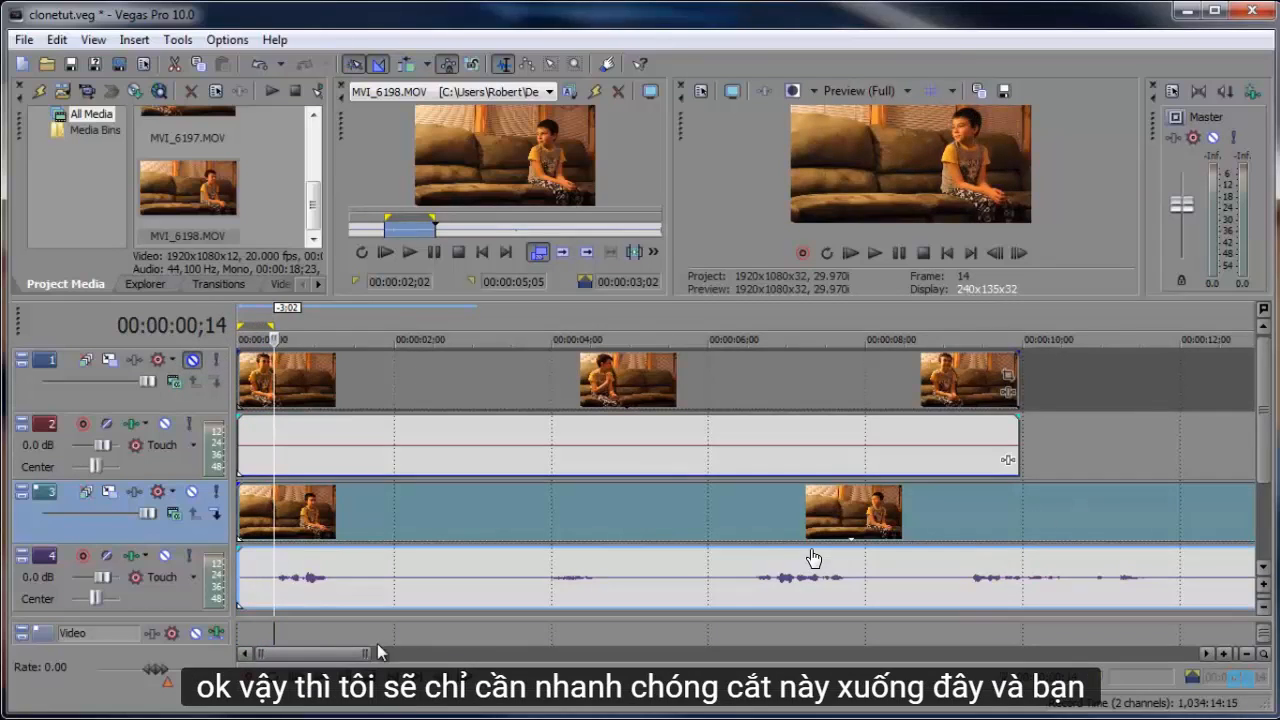
- Trim the end of the MVI_6198 clip to match the first clip's end, and lower its audio to silence
drag(366, 653, 422, 653)
drag(1016, 500, 733, 500)
drag(530, 548, 530, 604)
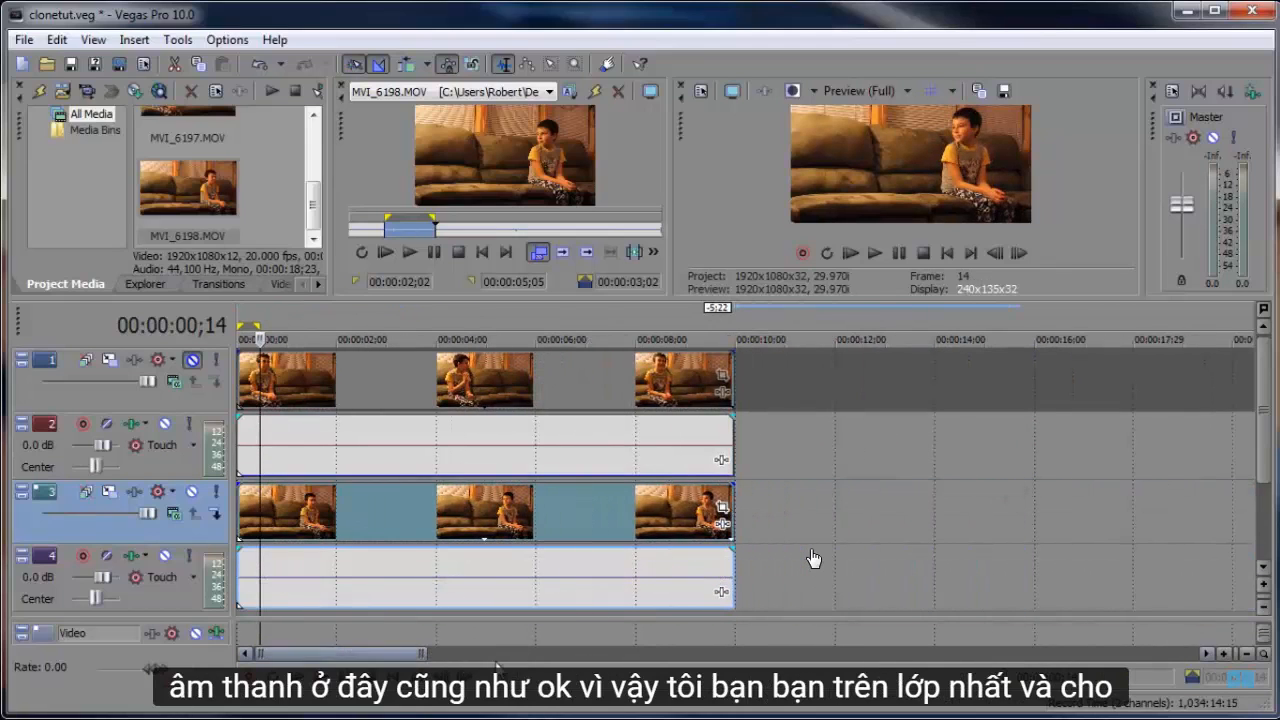
drag(422, 653, 360, 653)
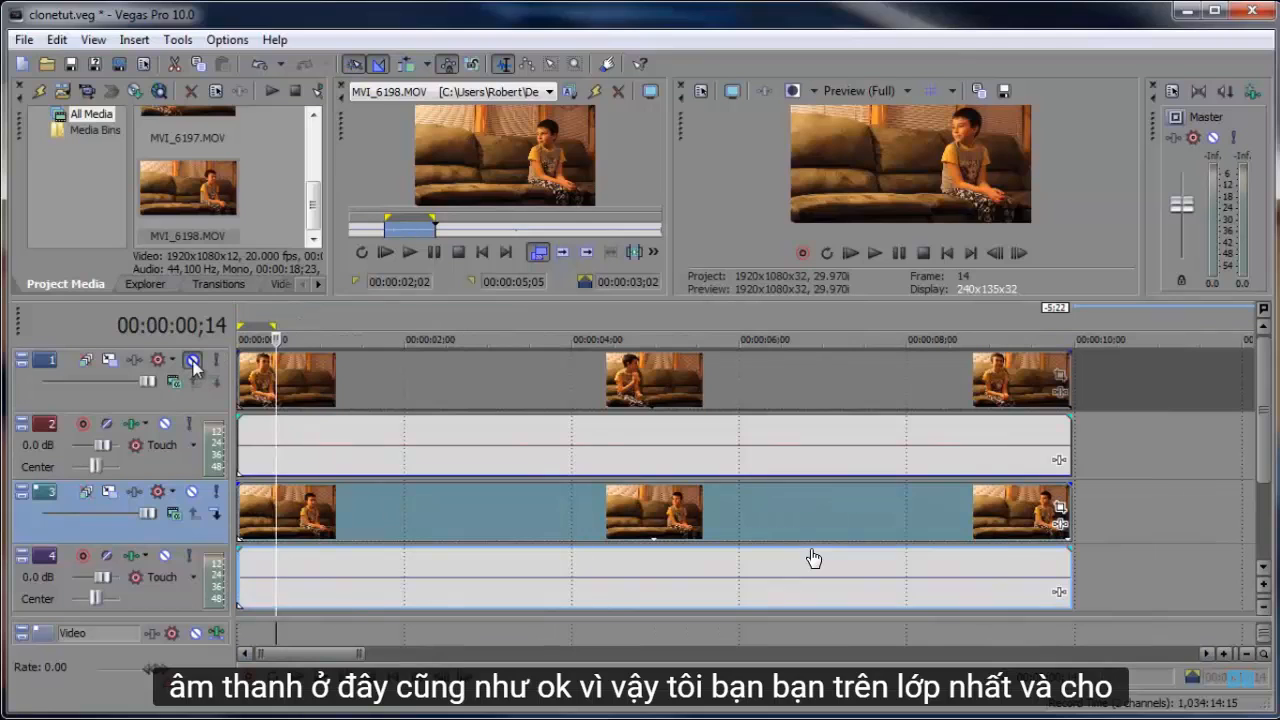
- Unmute the top video track and enable the mask for the MVI_6197 clip in Event Pan/Crop
click(406, 374)
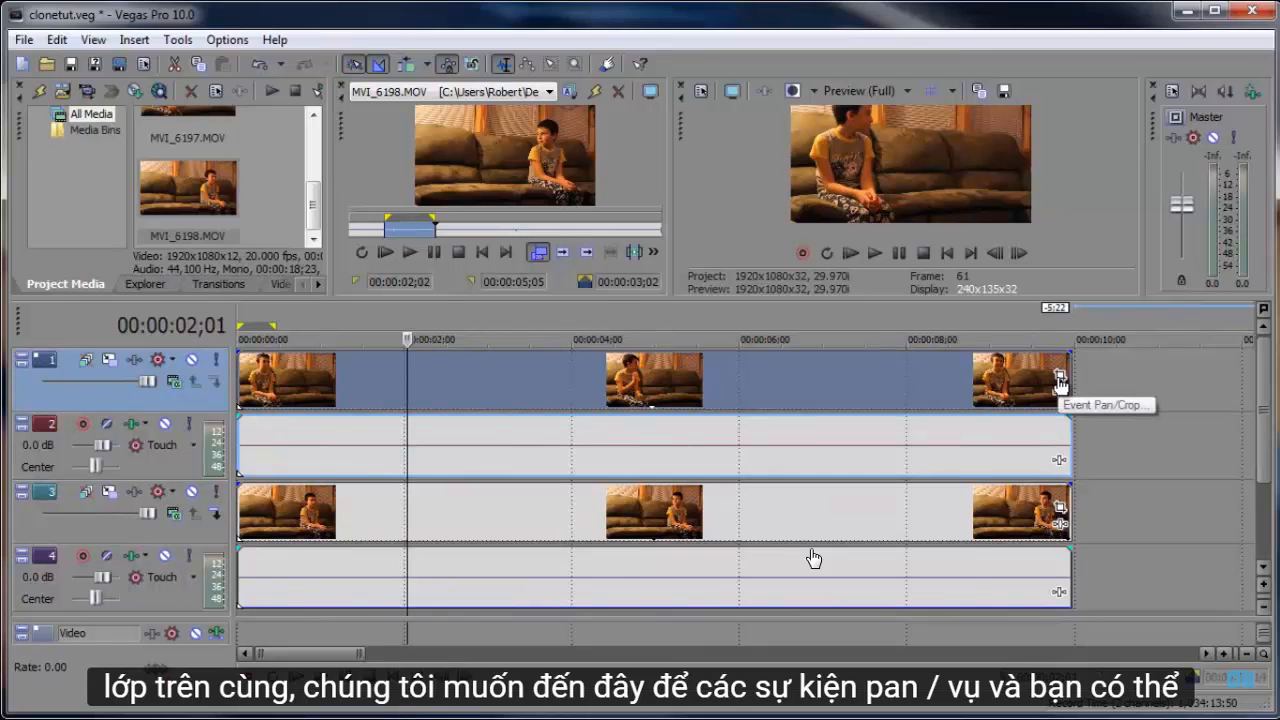
click(1060, 380)
drag(448, 207, 429, 176)
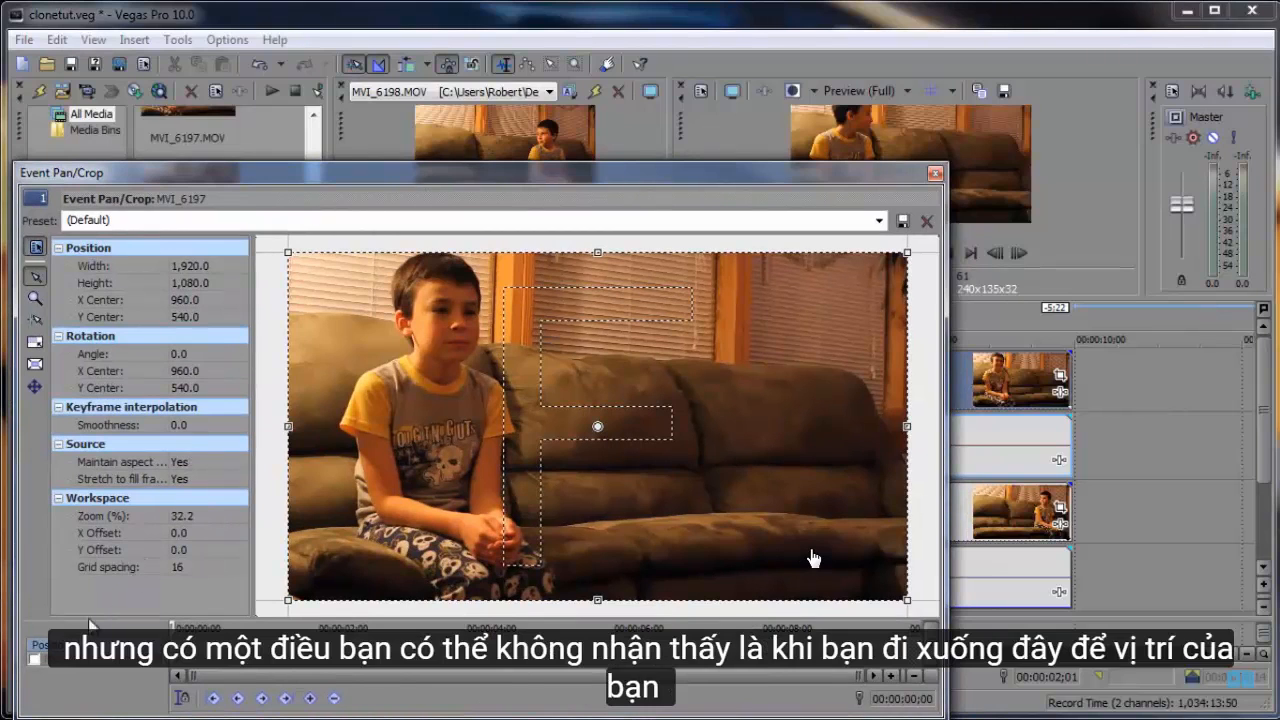
click(35, 660)
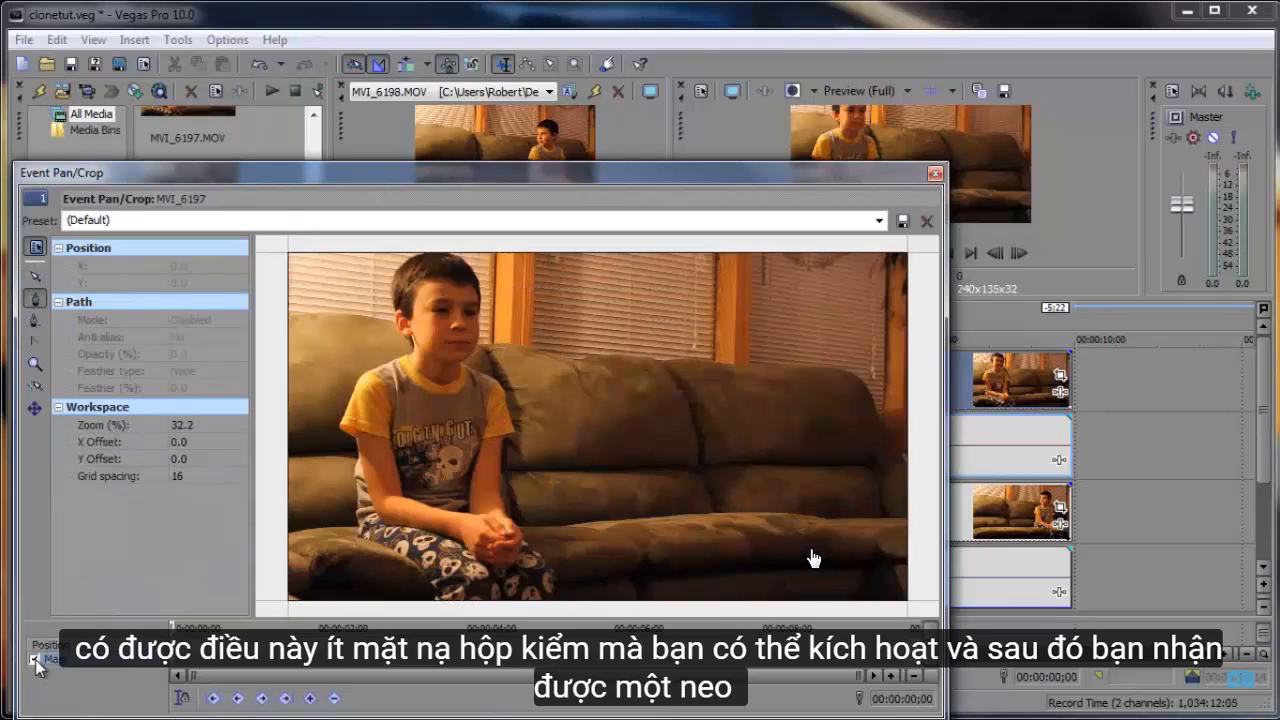
- Draw a closed mask path with the Anchor Creation Tool around the seated boy, following the couch just beside him and extending past the frame edges
drag(216, 174, 229, 280)
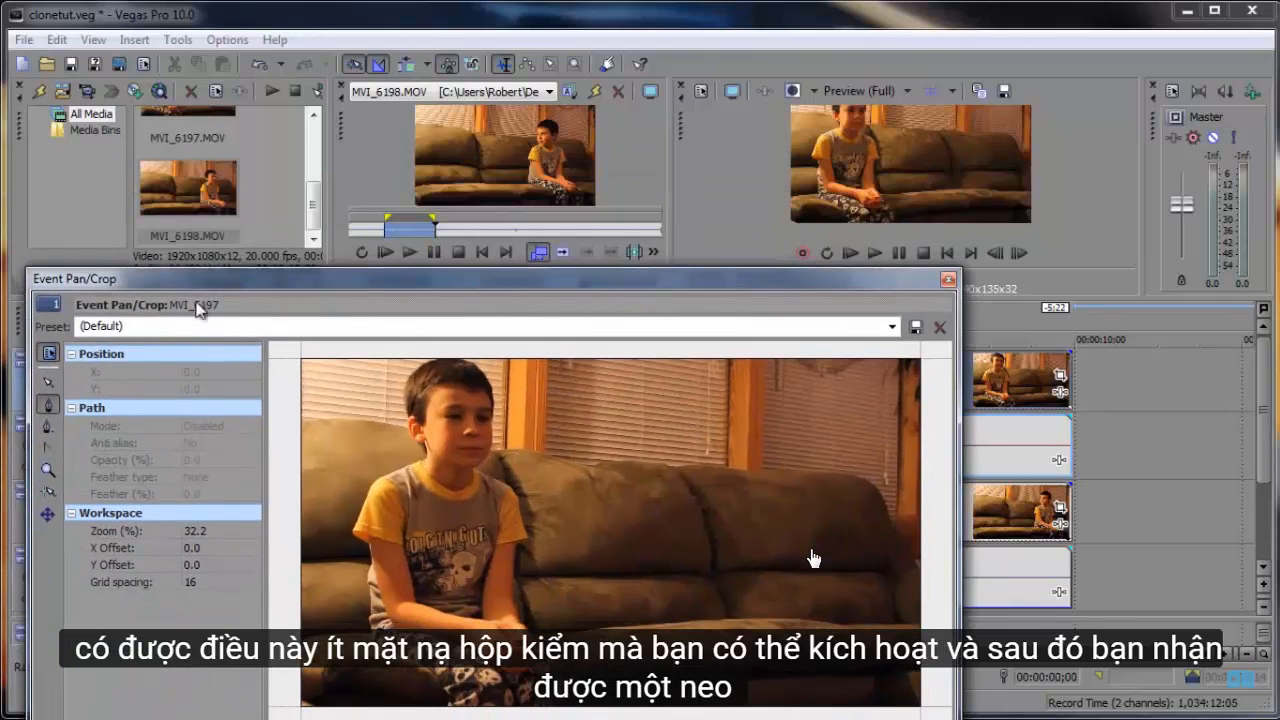
click(47, 407)
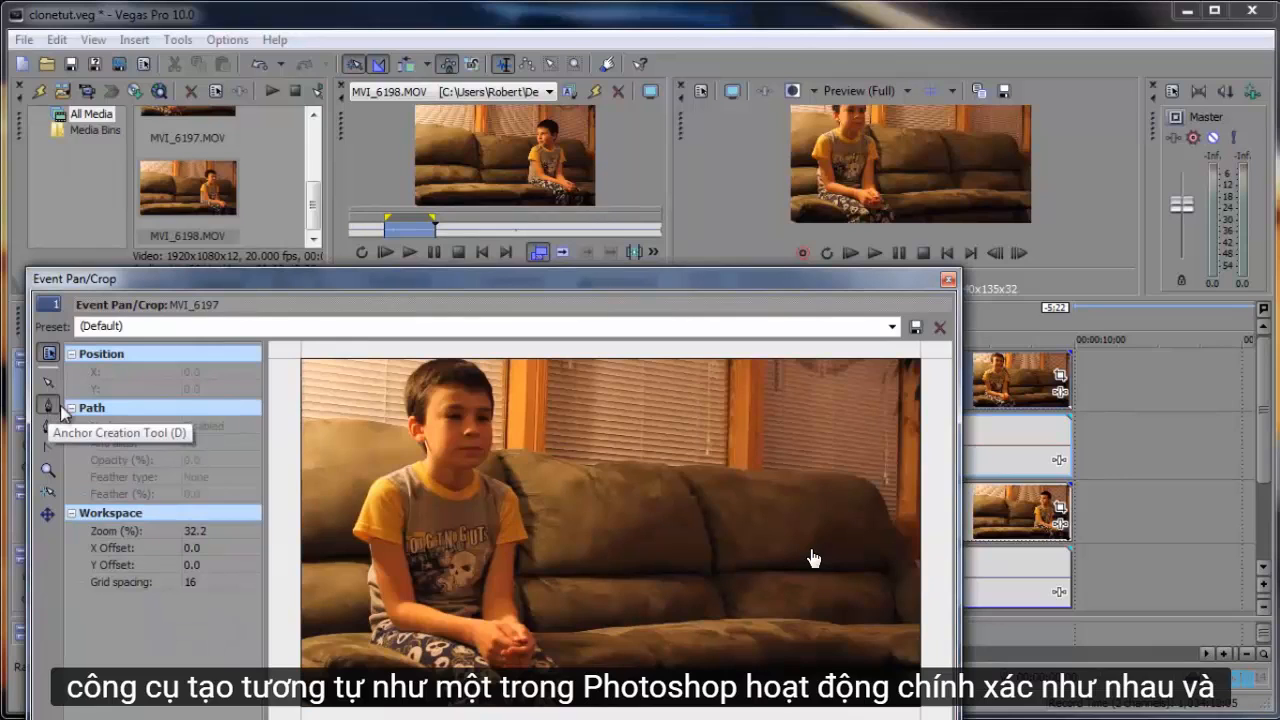
click(289, 352)
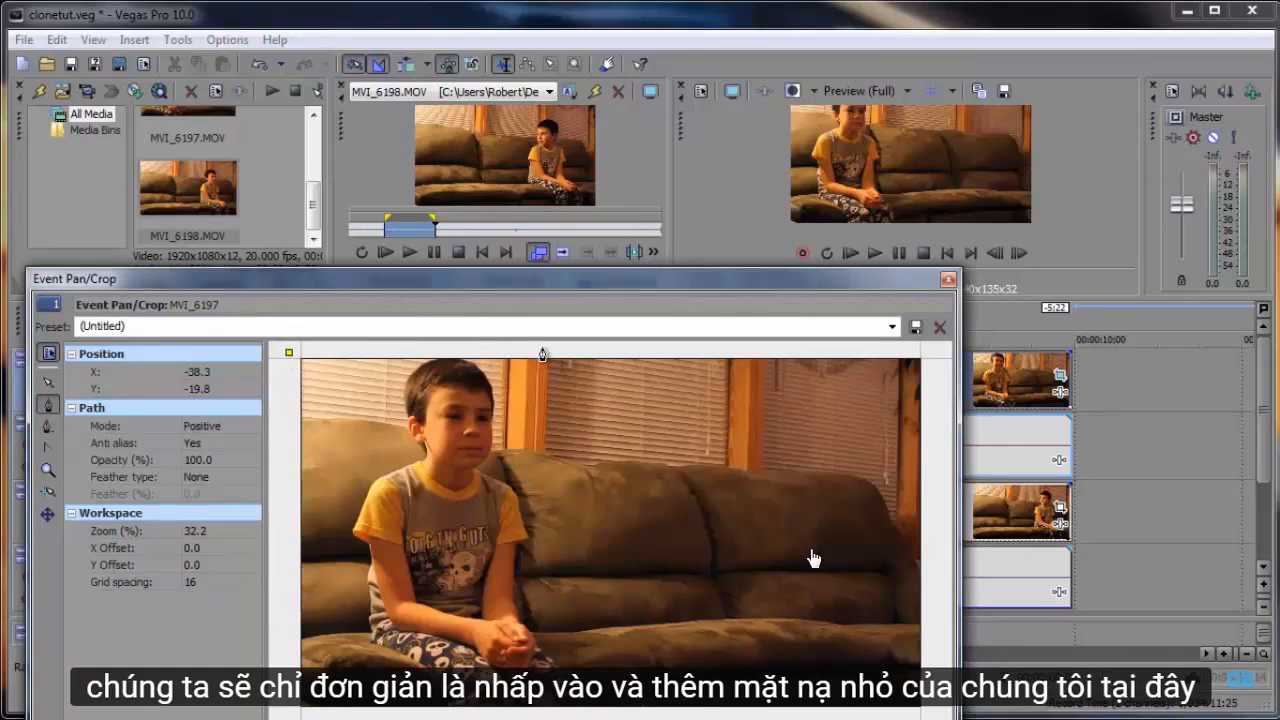
click(537, 343)
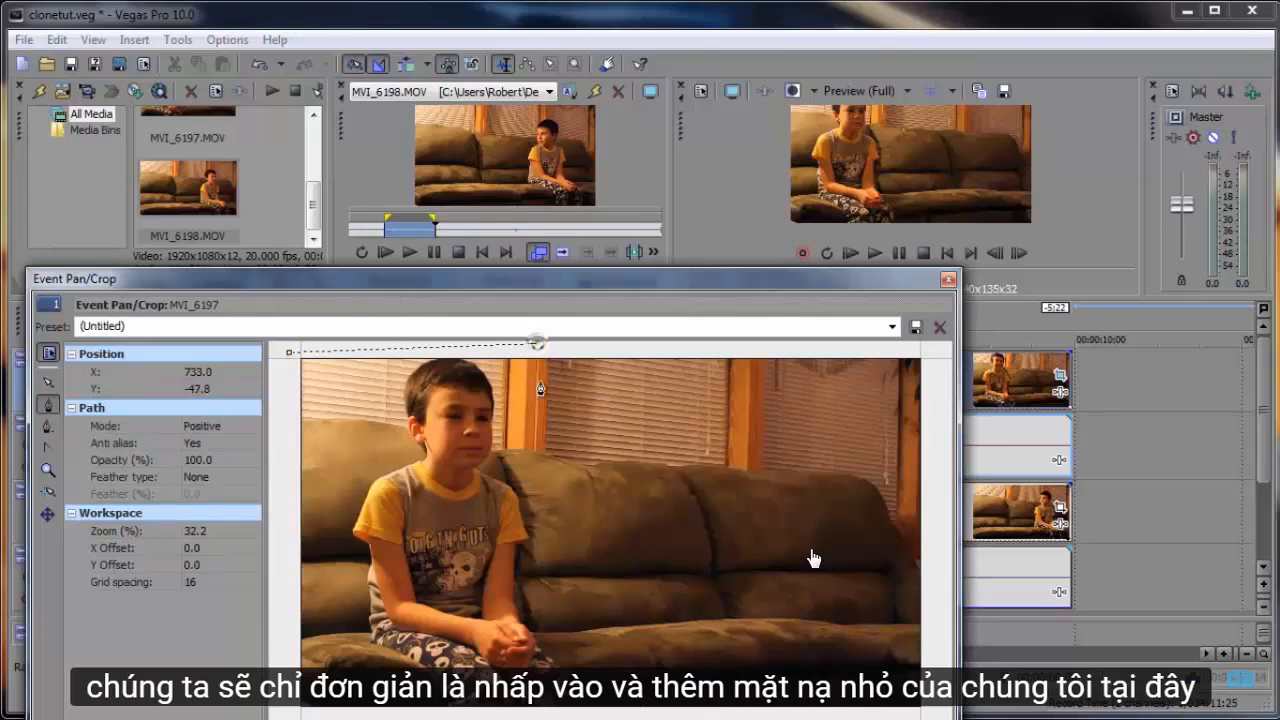
click(534, 461)
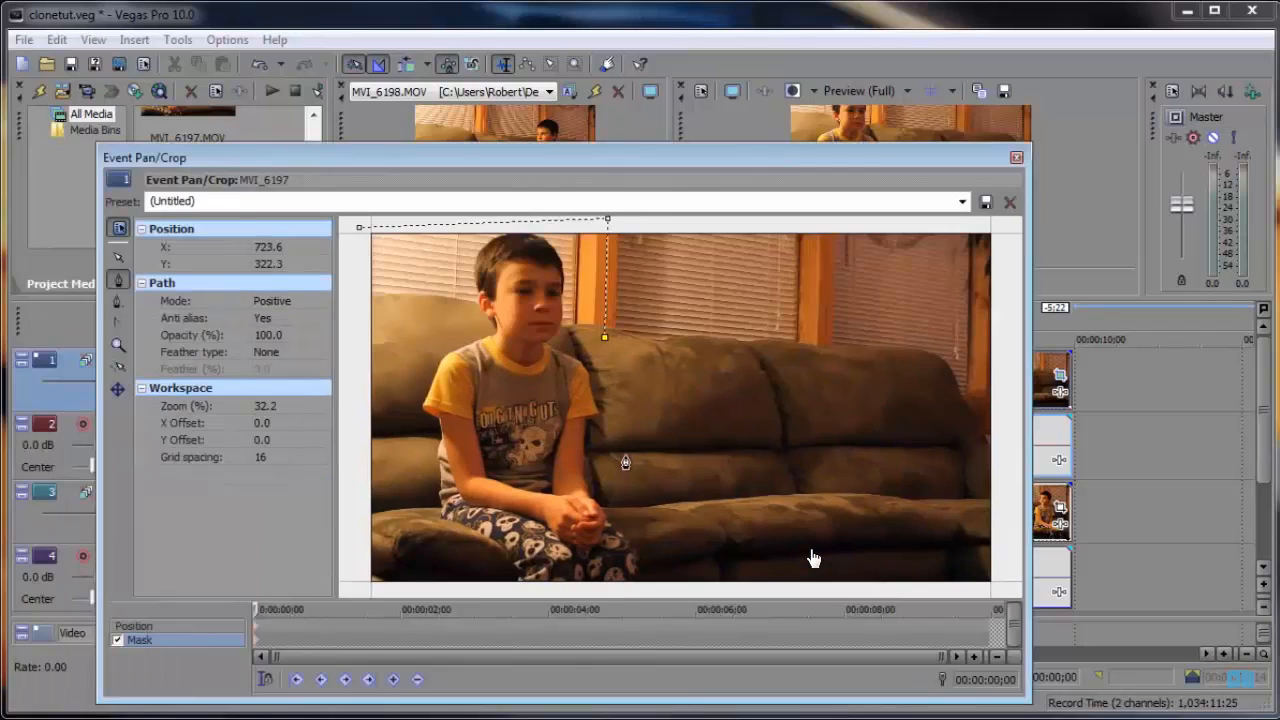
click(625, 457)
click(642, 508)
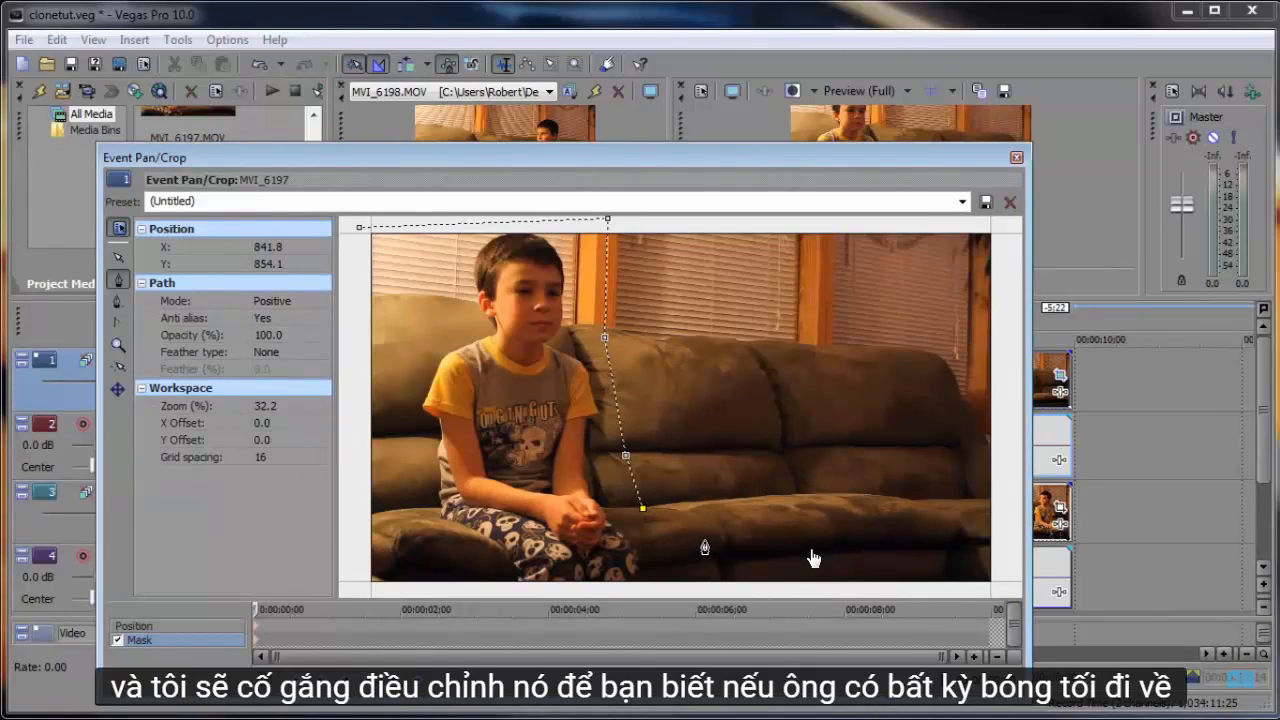
click(705, 538)
click(713, 587)
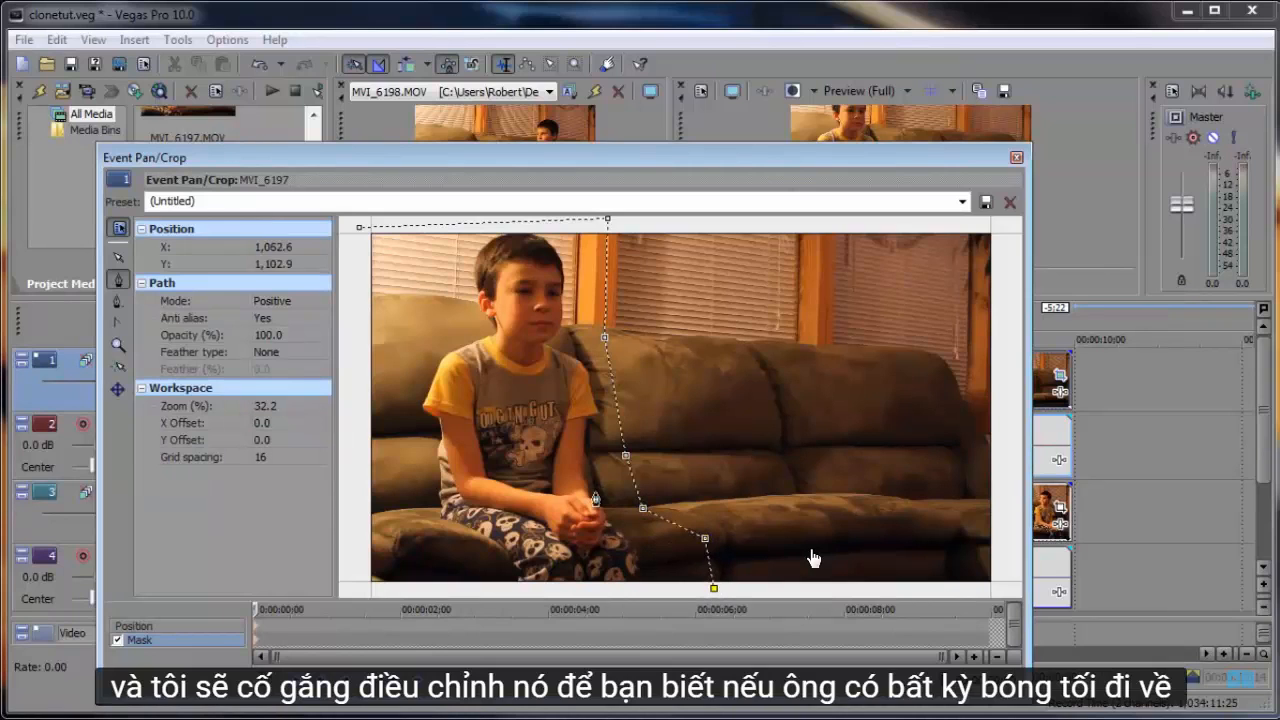
click(364, 588)
drag(430, 171, 309, 277)
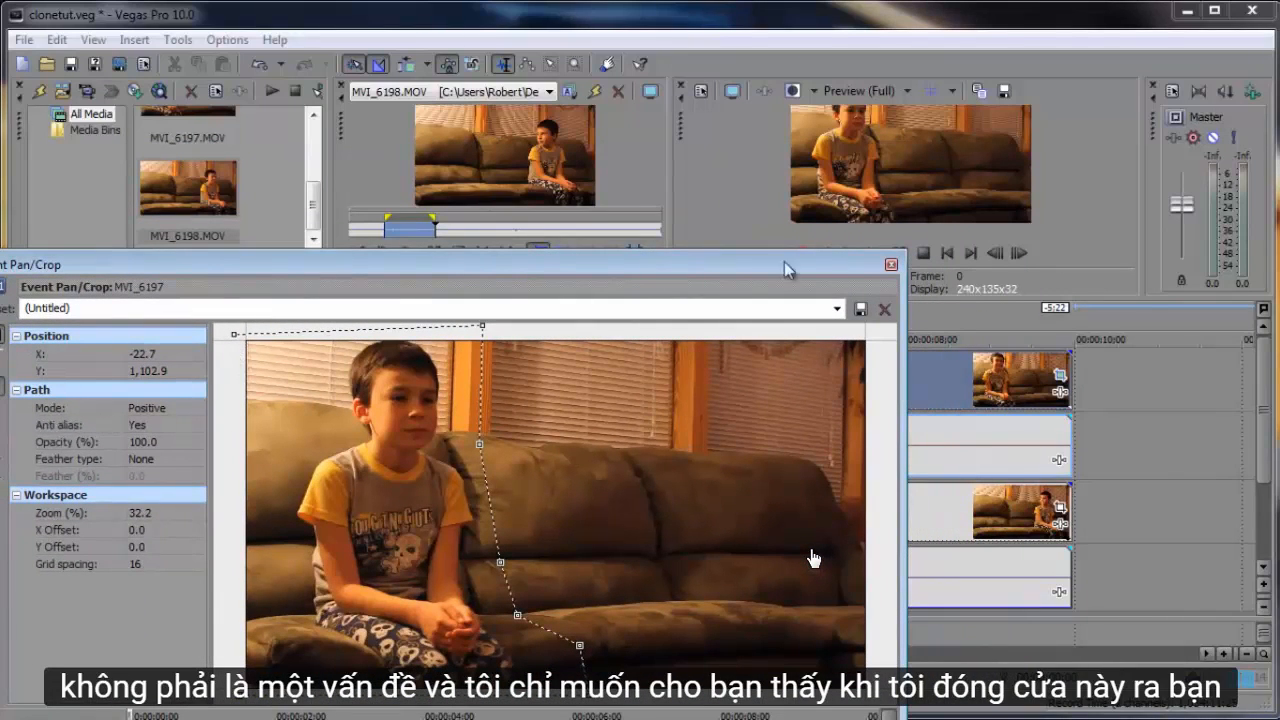
click(233, 333)
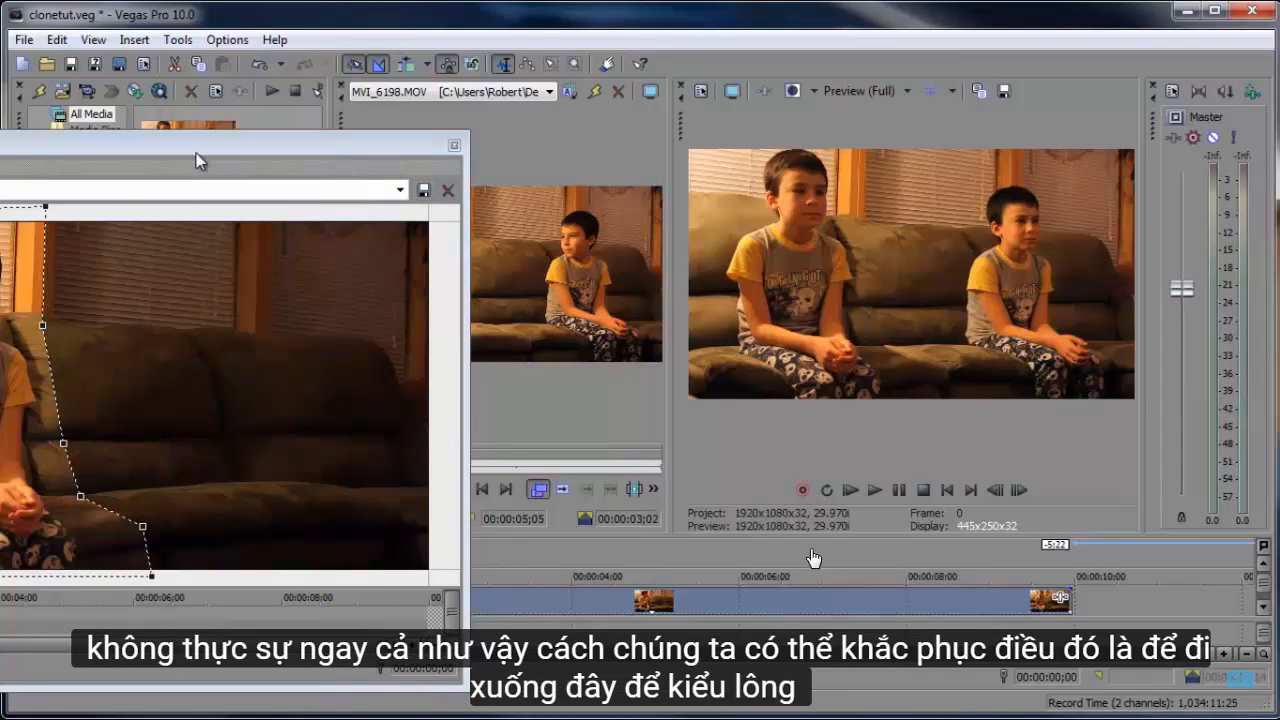
- Set the mask's feather type to Both and raise the feather amount to about 22.5%
drag(197, 161, 693, 374)
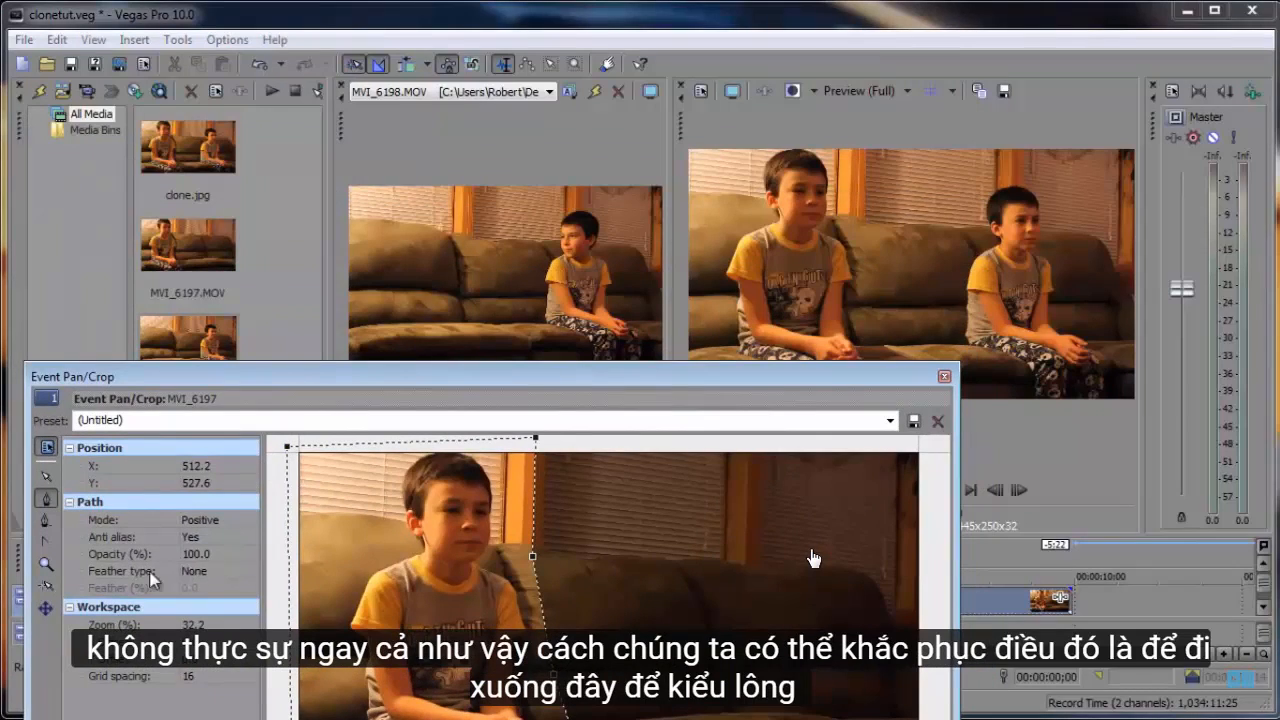
click(239, 573)
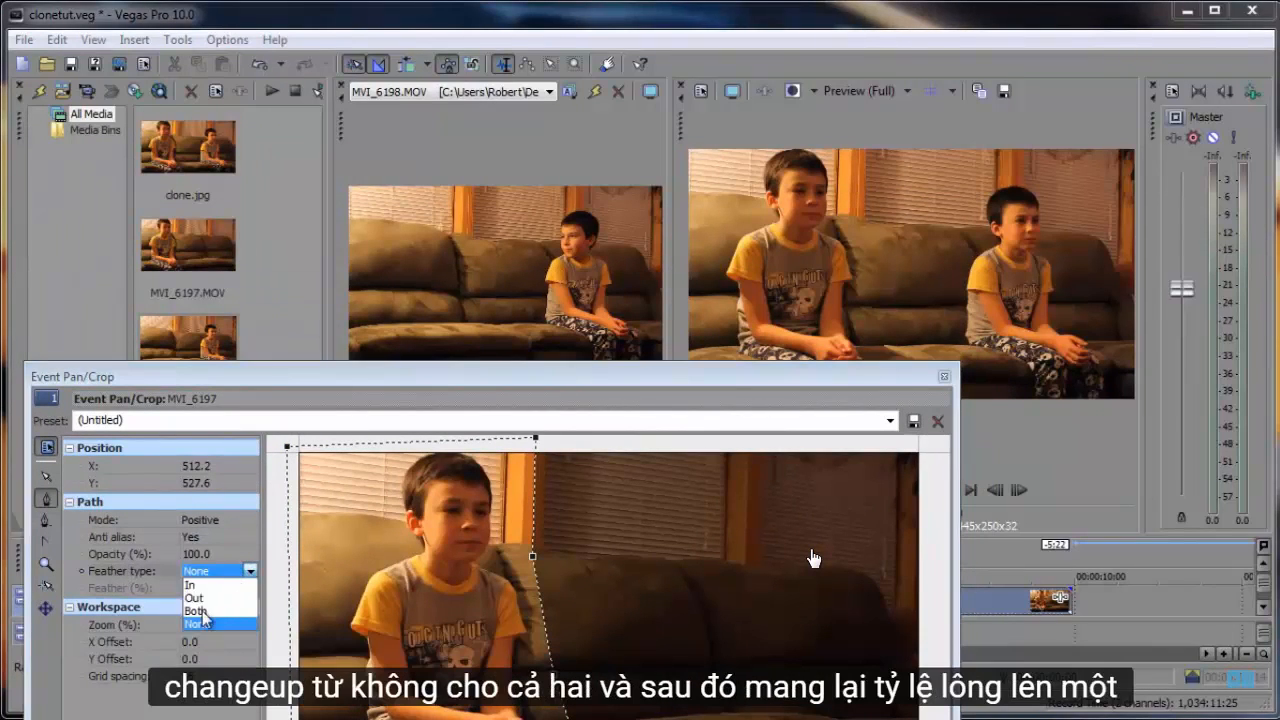
click(205, 612)
click(253, 591)
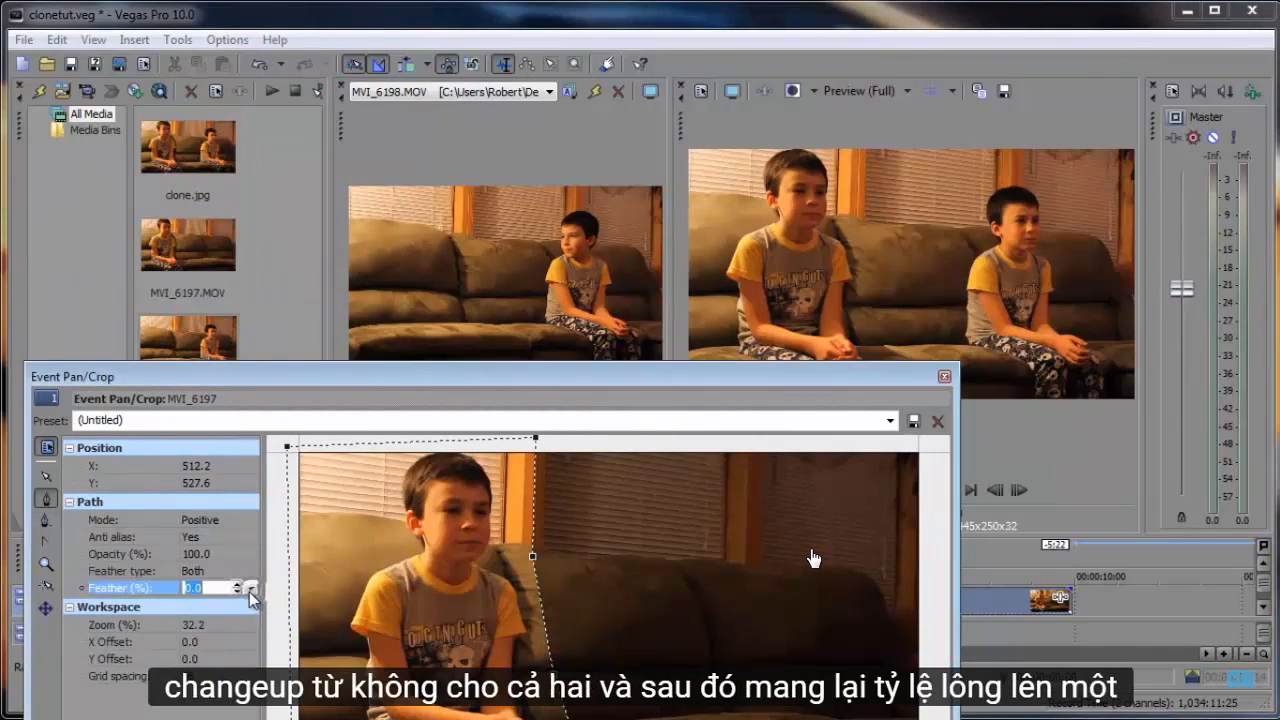
click(250, 588)
drag(189, 605, 222, 610)
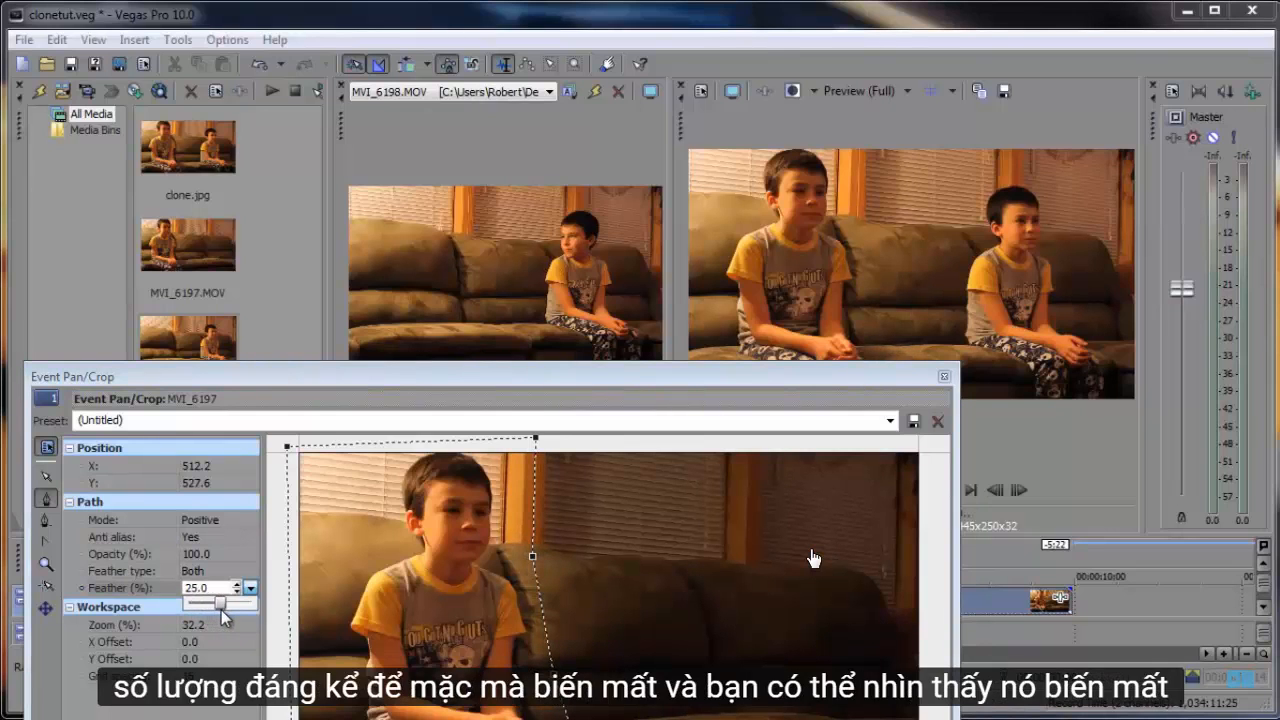
- Scrub through the MVI_6197 clip to check the boy's movements against the mask edge, and close Event Pan/Crop
drag(593, 387, 661, 183)
click(250, 624)
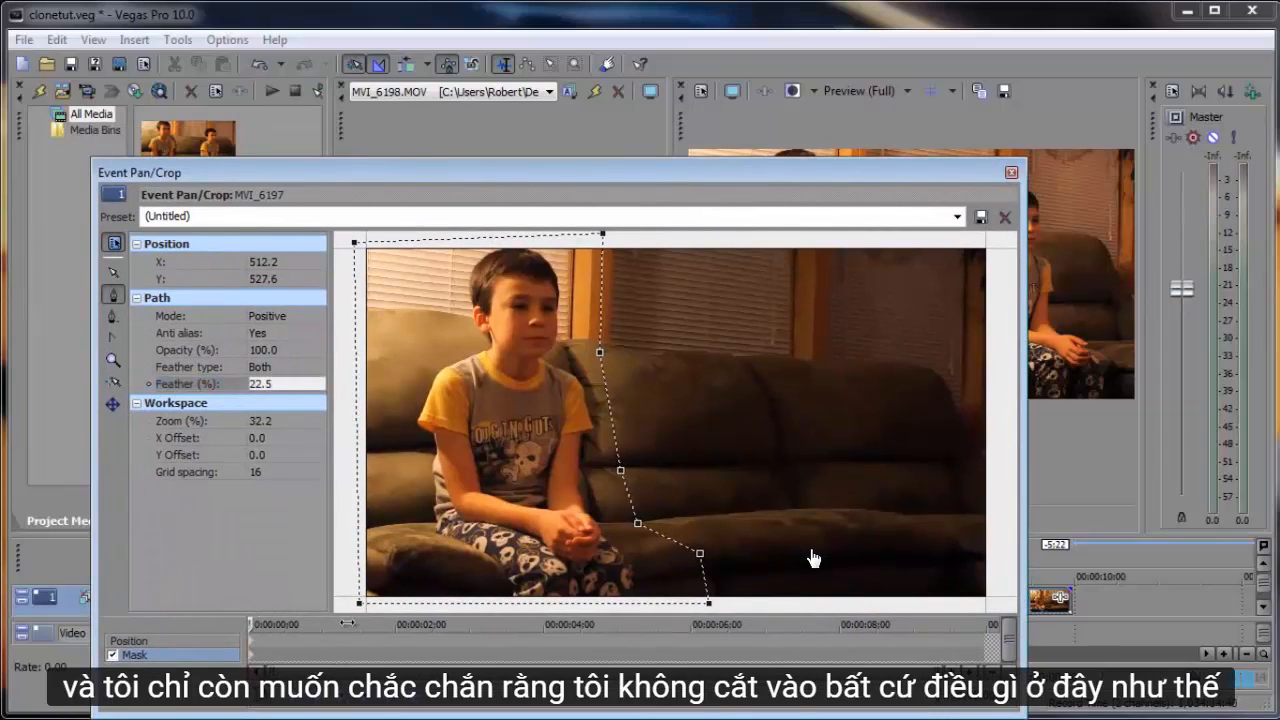
click(354, 624)
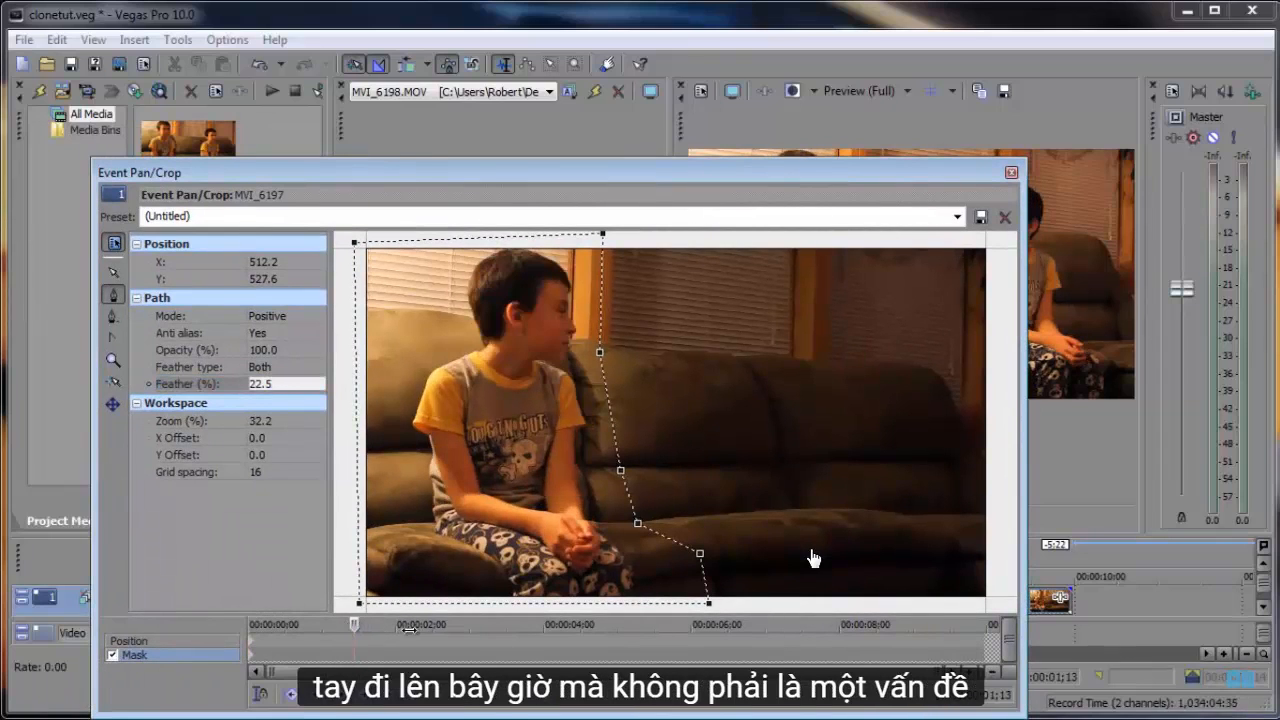
drag(443, 630, 627, 627)
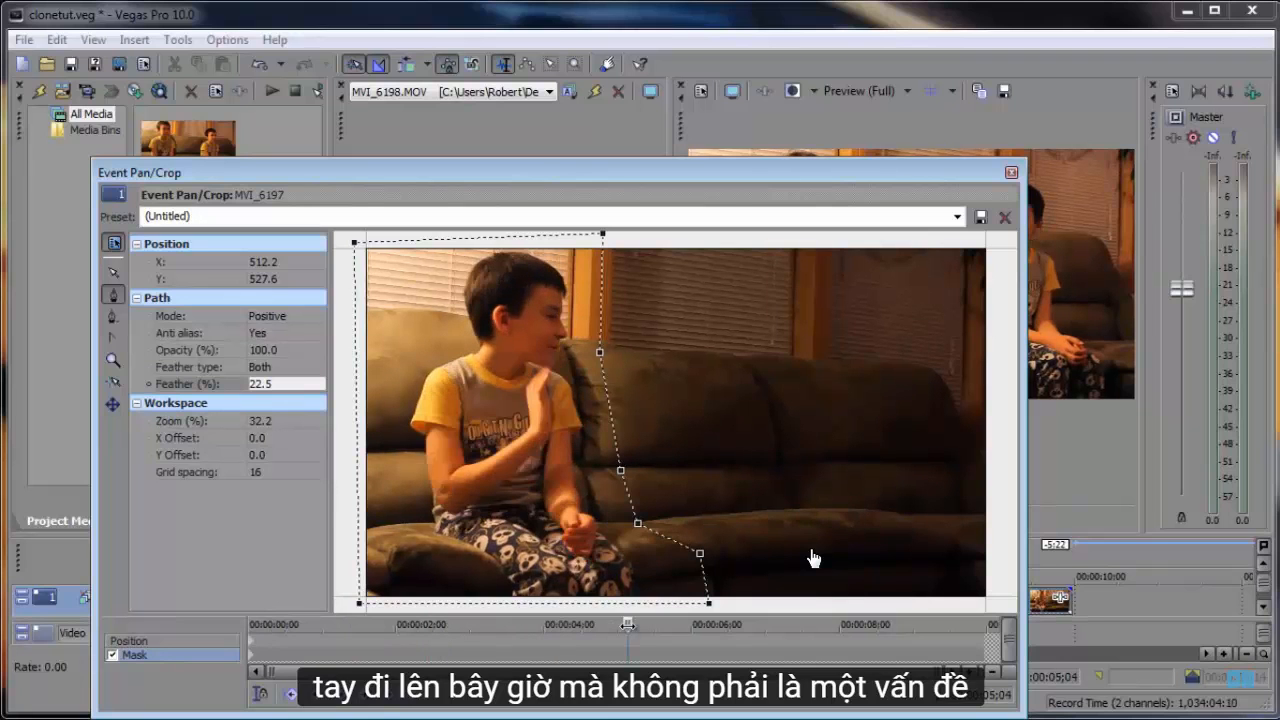
drag(679, 180, 619, 192)
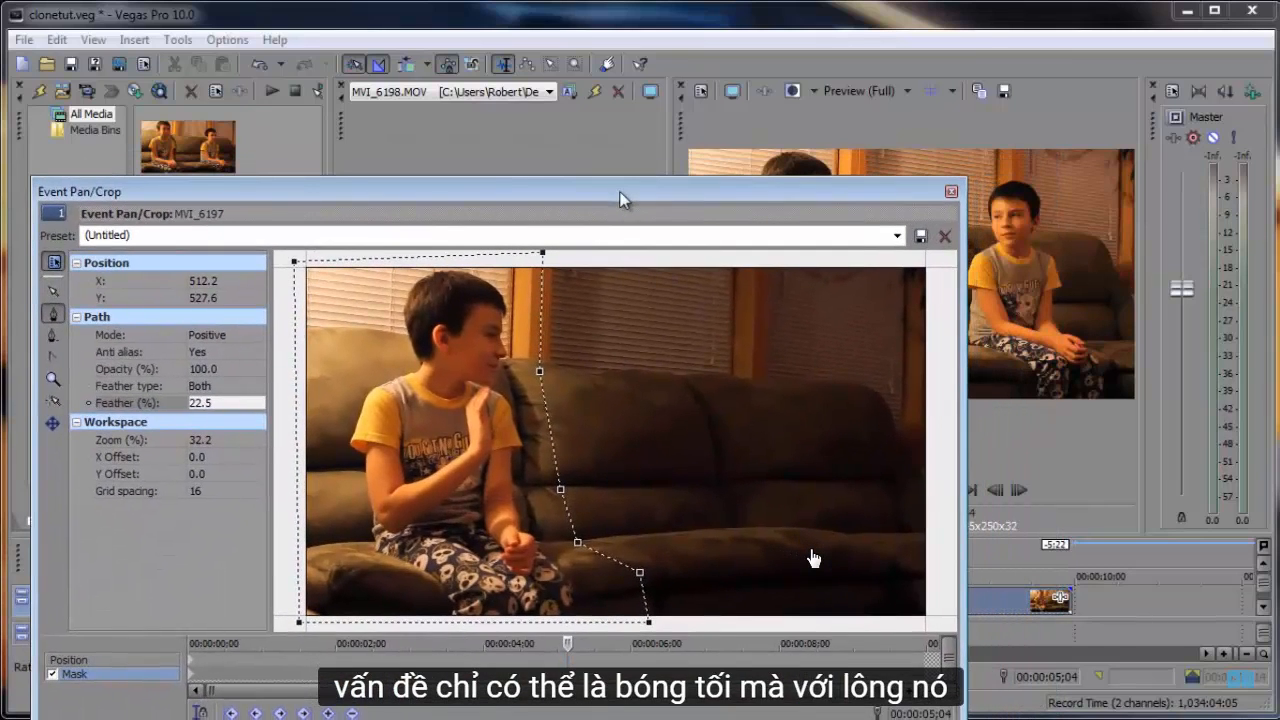
click(952, 193)
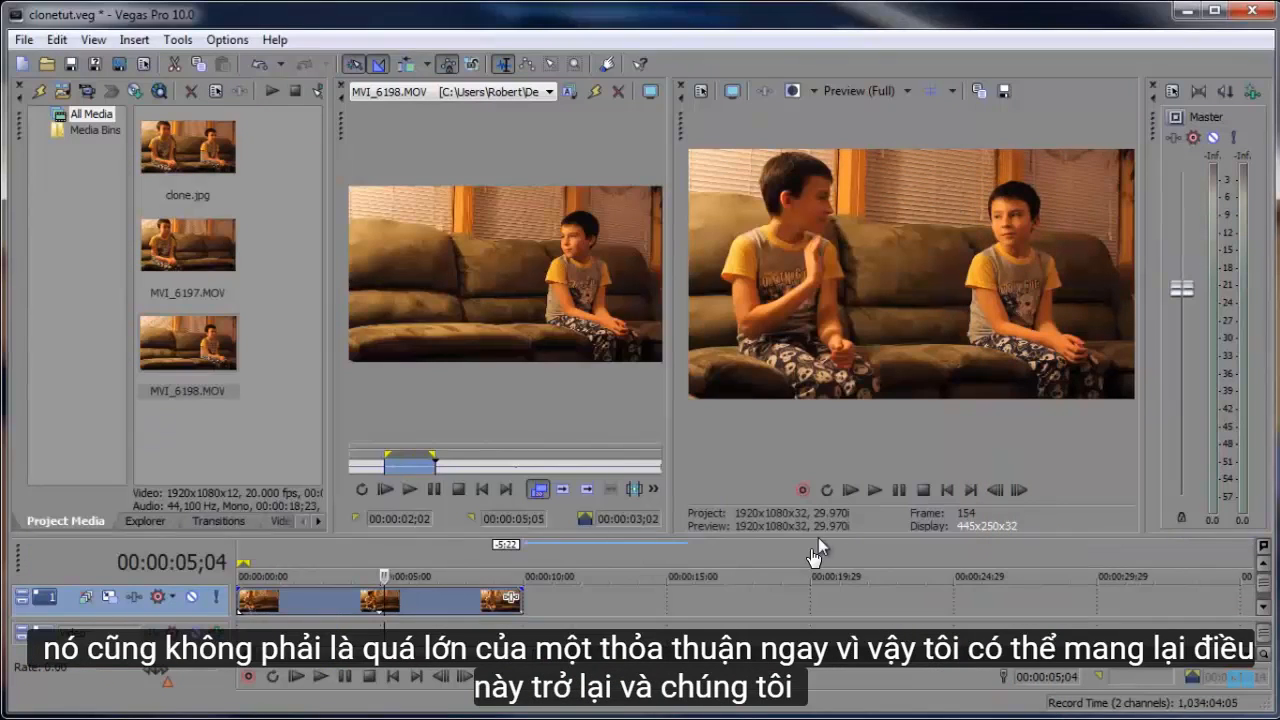
- Enlarge the timeline area and play back the masked clips to review the clone effect
drag(813, 537, 828, 400)
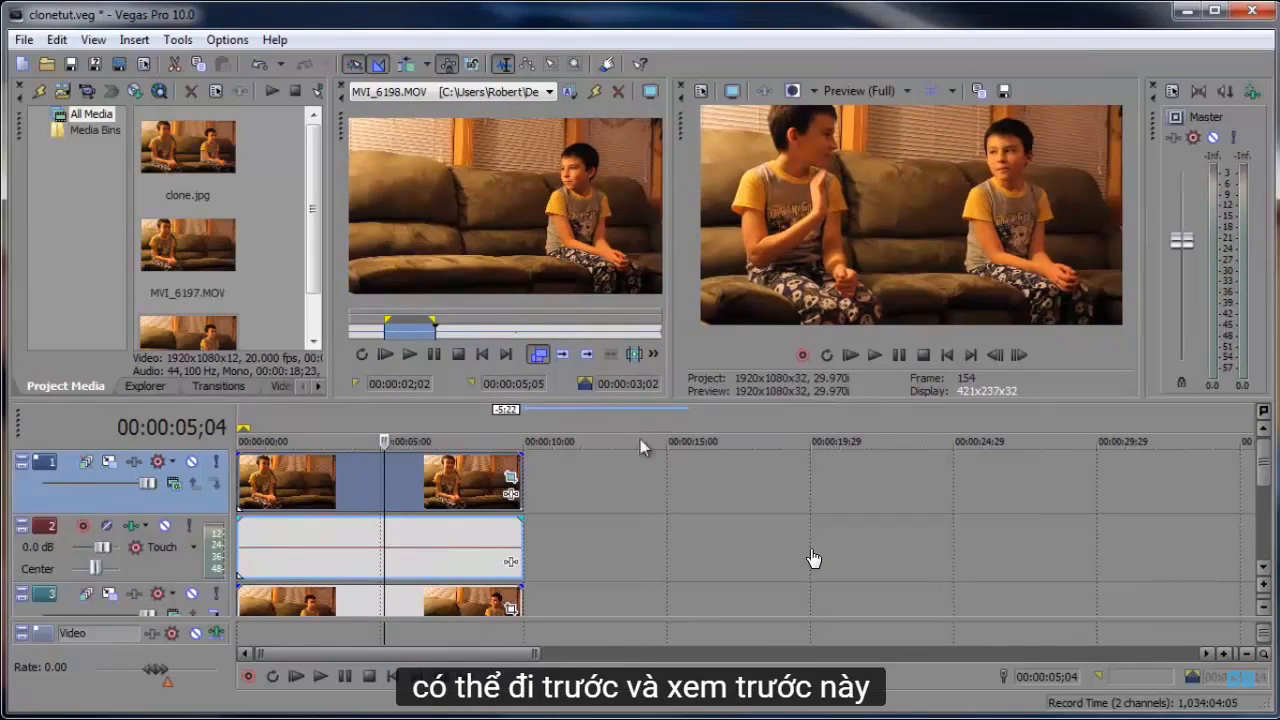
click(296, 677)
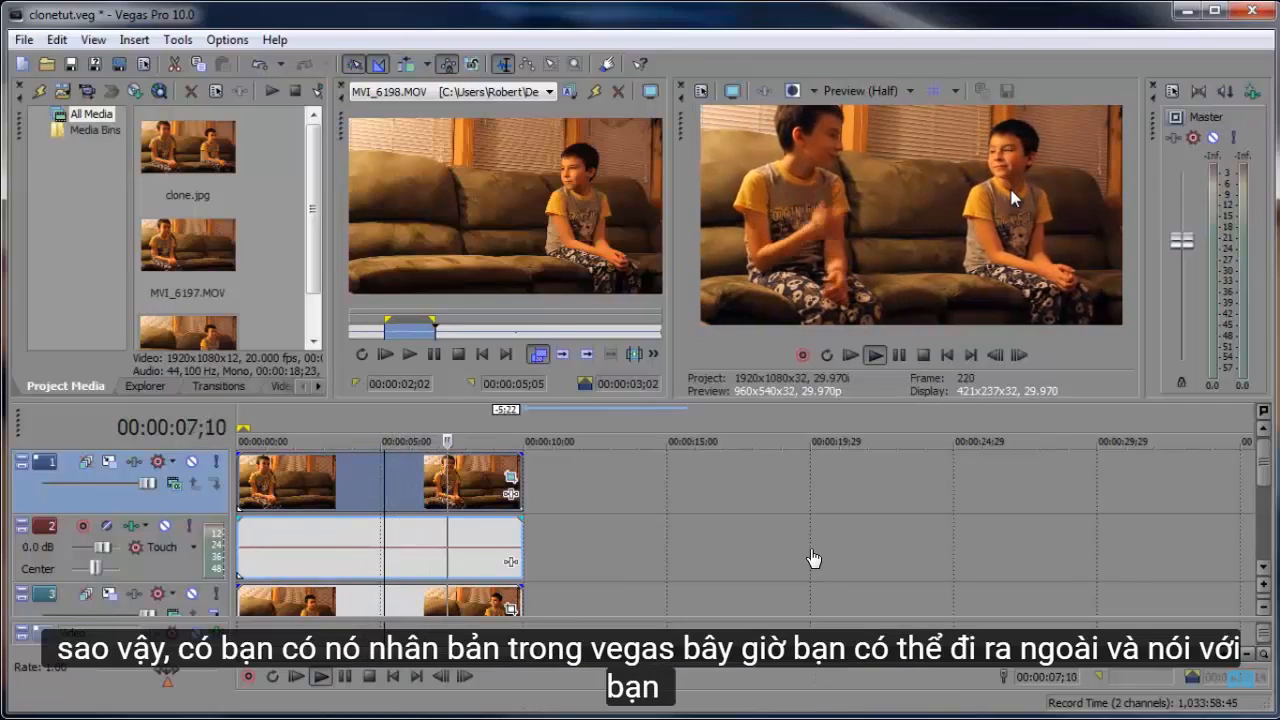
key(space)
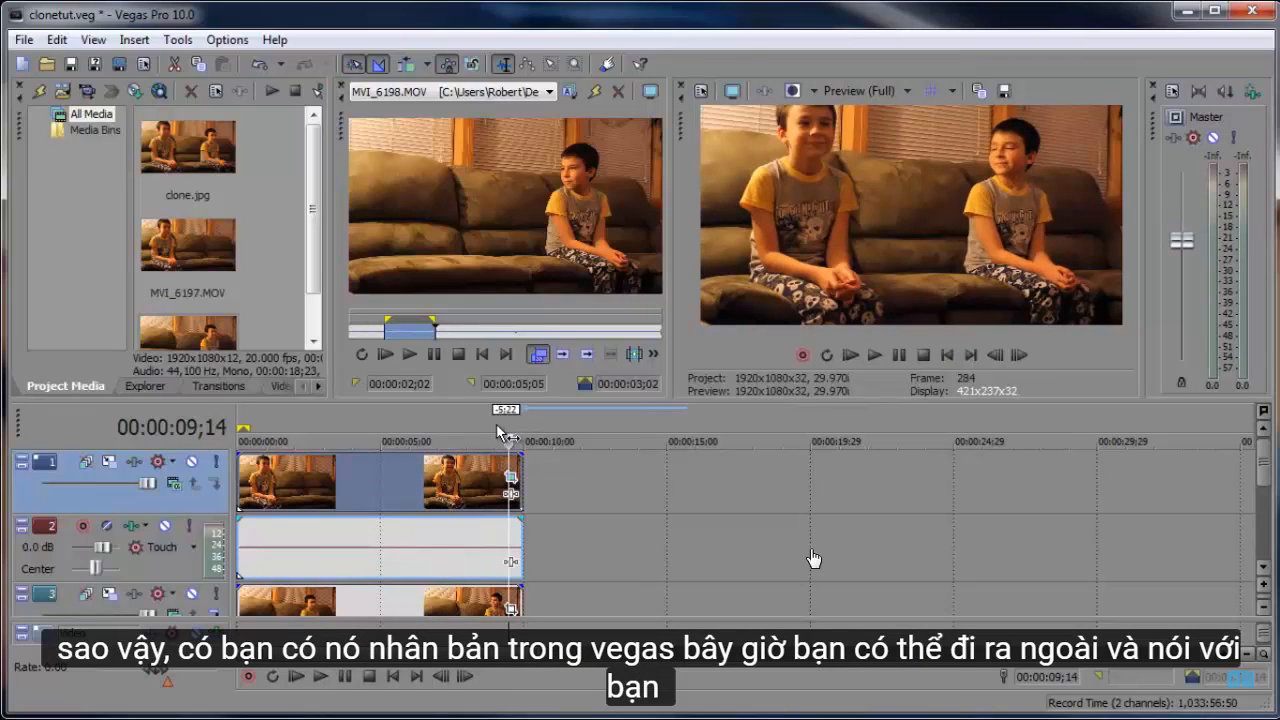
click(497, 426)
click(486, 427)
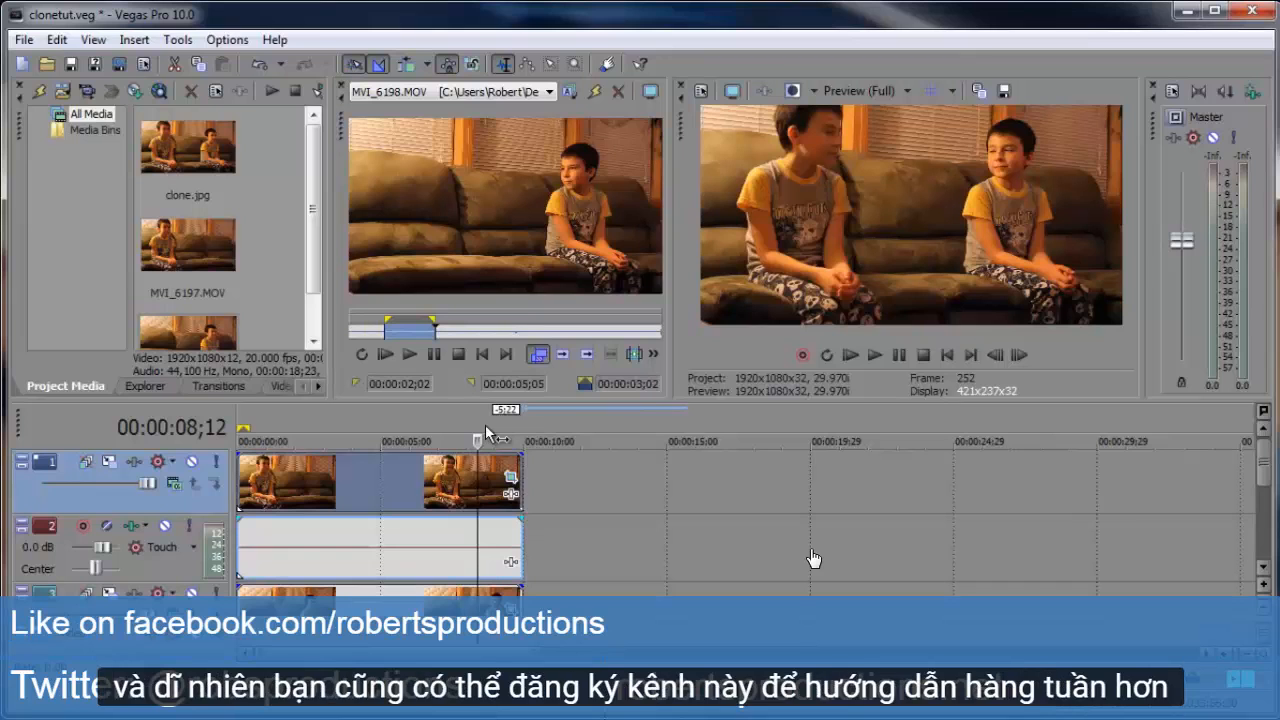
mouse_move(1087, 578)
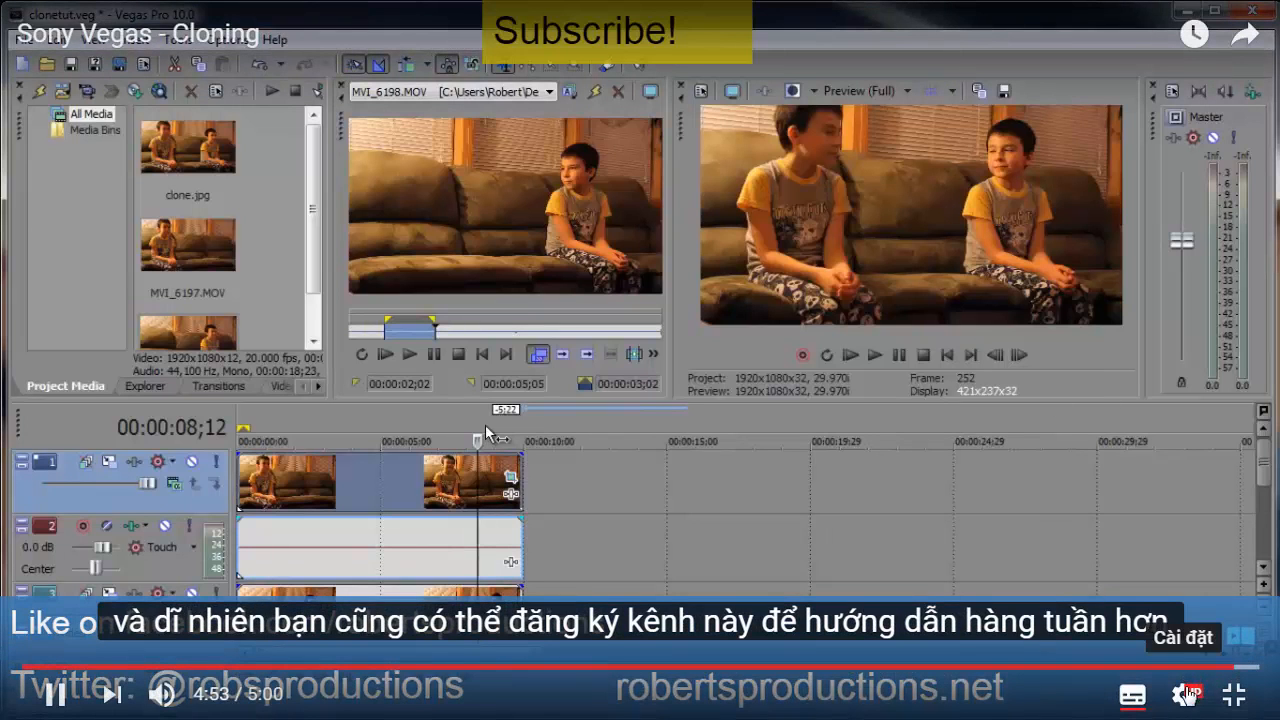